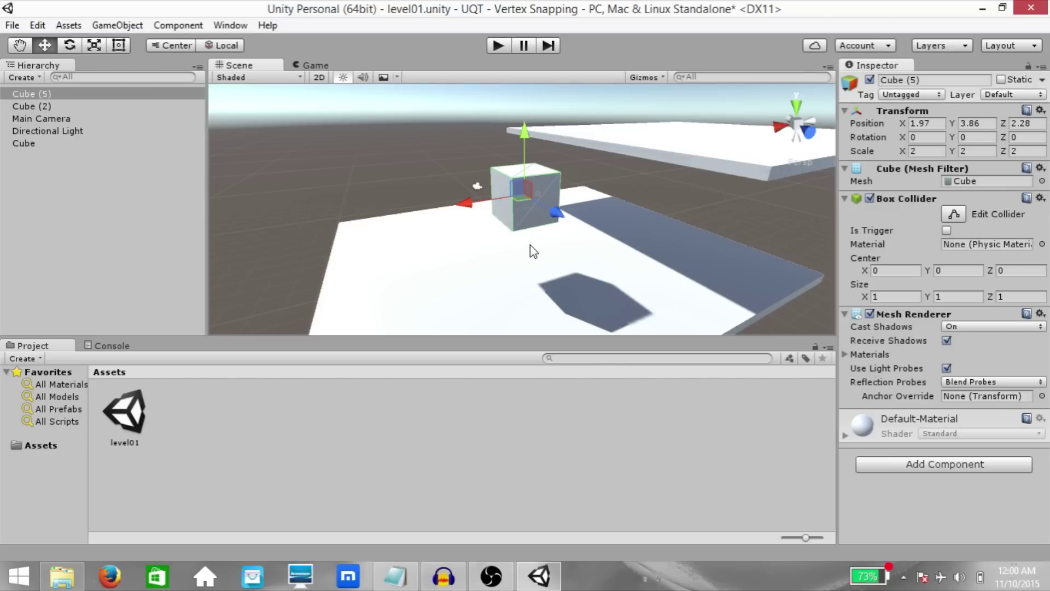
- Set the position of the small cube, Cube (5), to X 0, Y 3, Z 0
scroll(483, 164, down, 2)
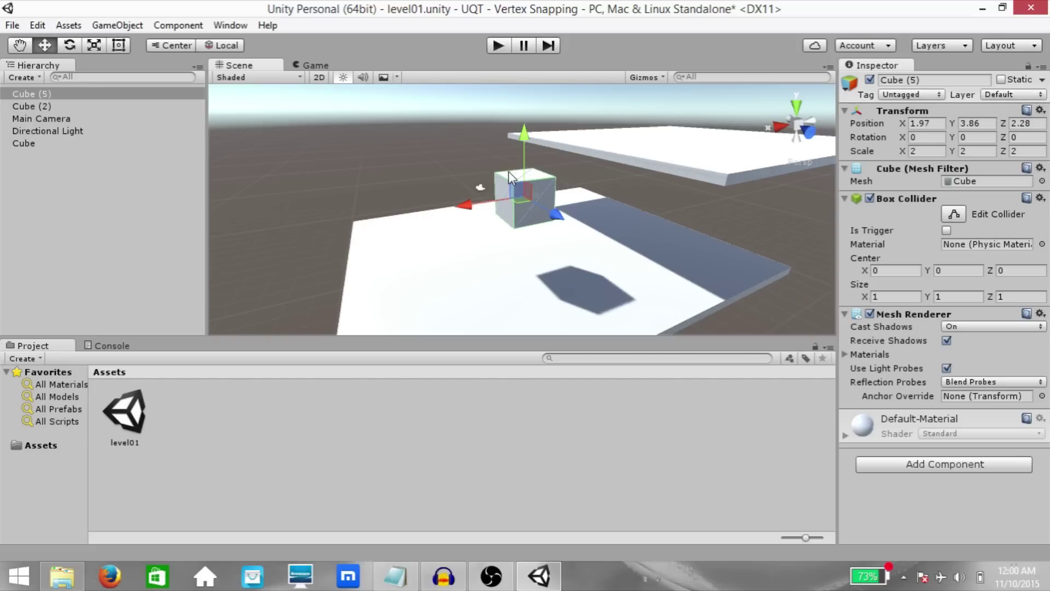
right_drag(510, 176, 651, 154)
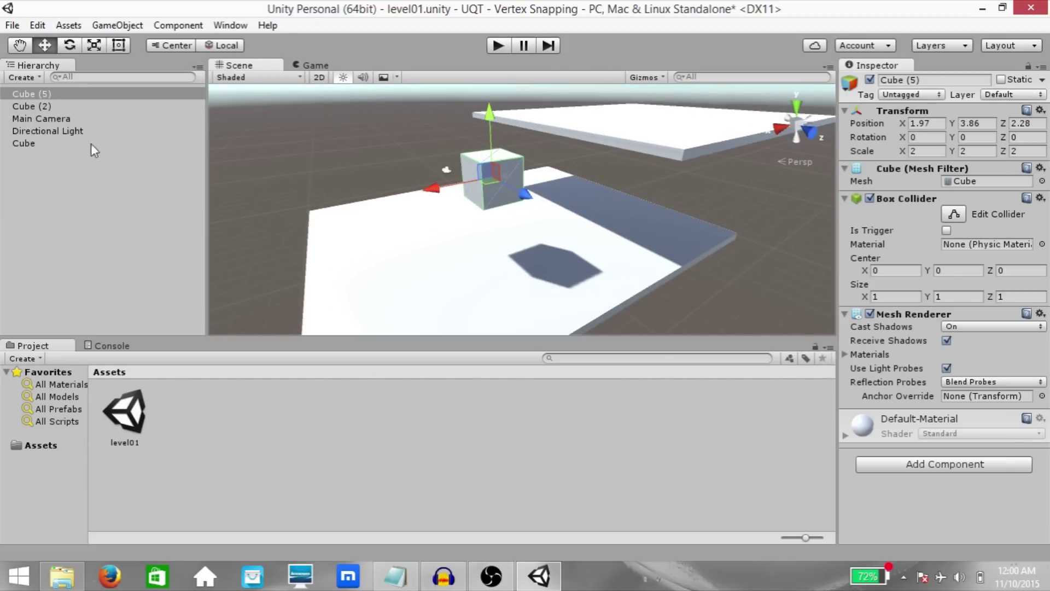
click(54, 106)
click(23, 152)
click(31, 142)
key(ctrl+z)
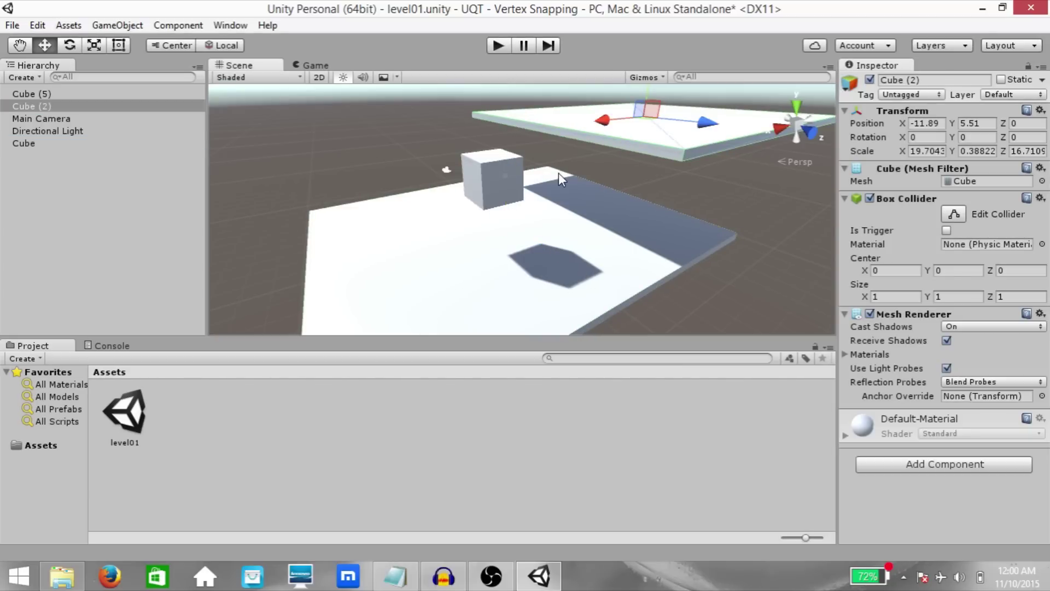
click(521, 175)
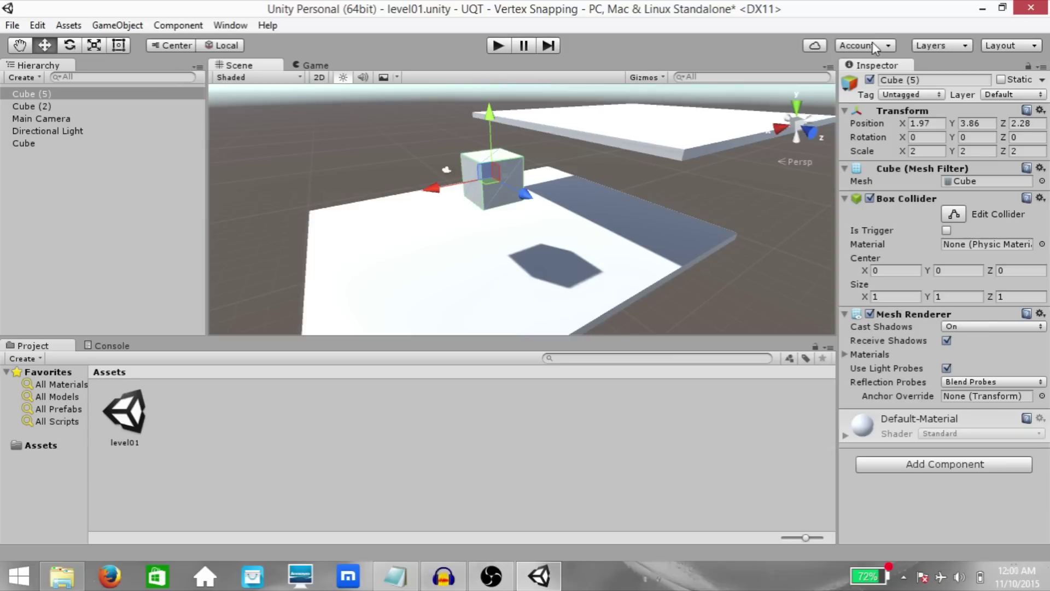
key(ctrl+z)
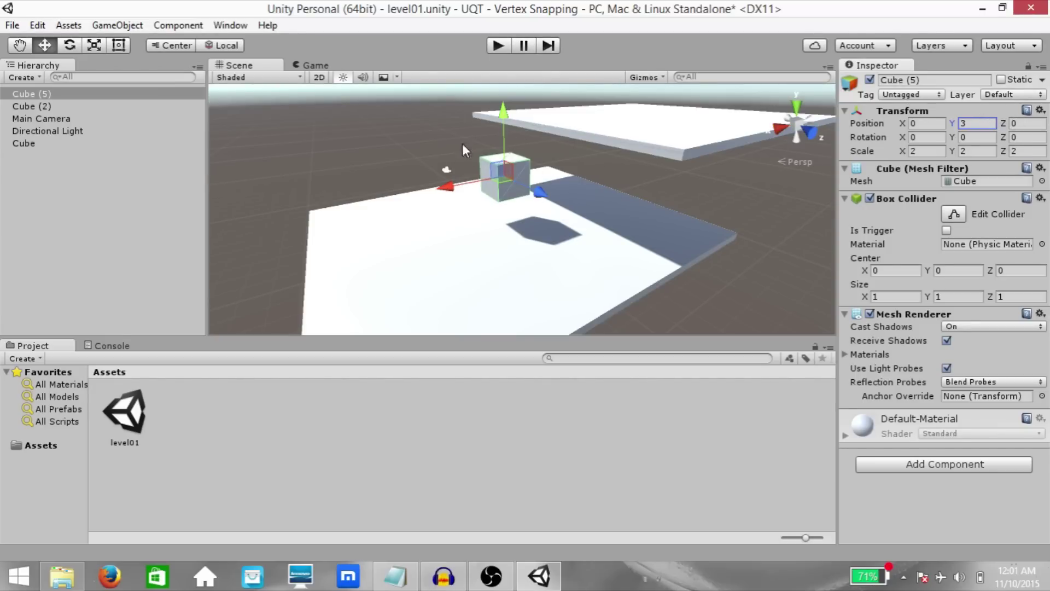
- Move the small cube along its X, Y and Z axes in snap increments, returning it to X 0, Y 3, Z 0
drag(452, 191, 482, 169)
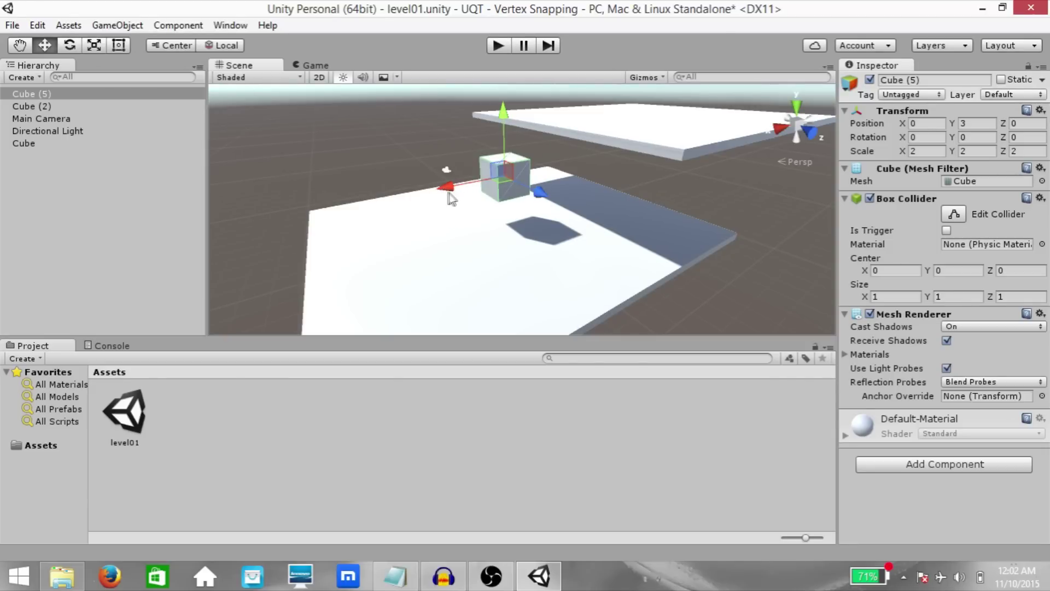
mouse_move(449, 195)
mouse_down()
mouse_move(425, 195)
mouse_move(453, 192)
mouse_up()
mouse_move(448, 195)
mouse_down()
mouse_move(413, 199)
mouse_move(467, 198)
mouse_up()
mouse_move(449, 187)
mouse_down()
mouse_move(505, 190)
mouse_move(458, 196)
mouse_up()
mouse_move(503, 126)
mouse_down()
mouse_move(506, 96)
mouse_move(507, 122)
mouse_up()
drag(541, 188, 516, 206)
- Open the snap settings and set the X movement increment to 5
click(37, 25)
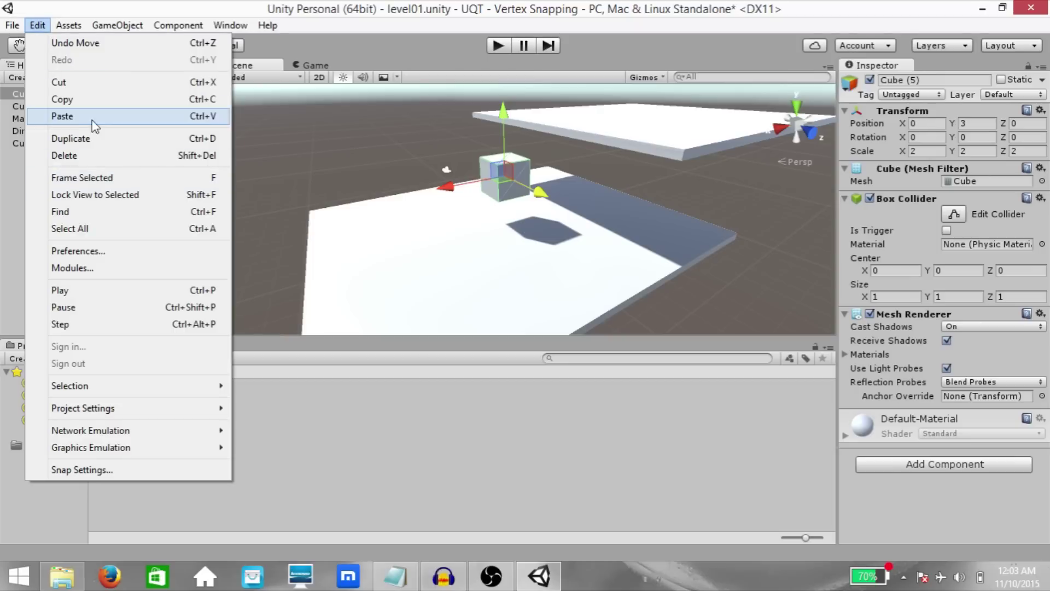
click(124, 469)
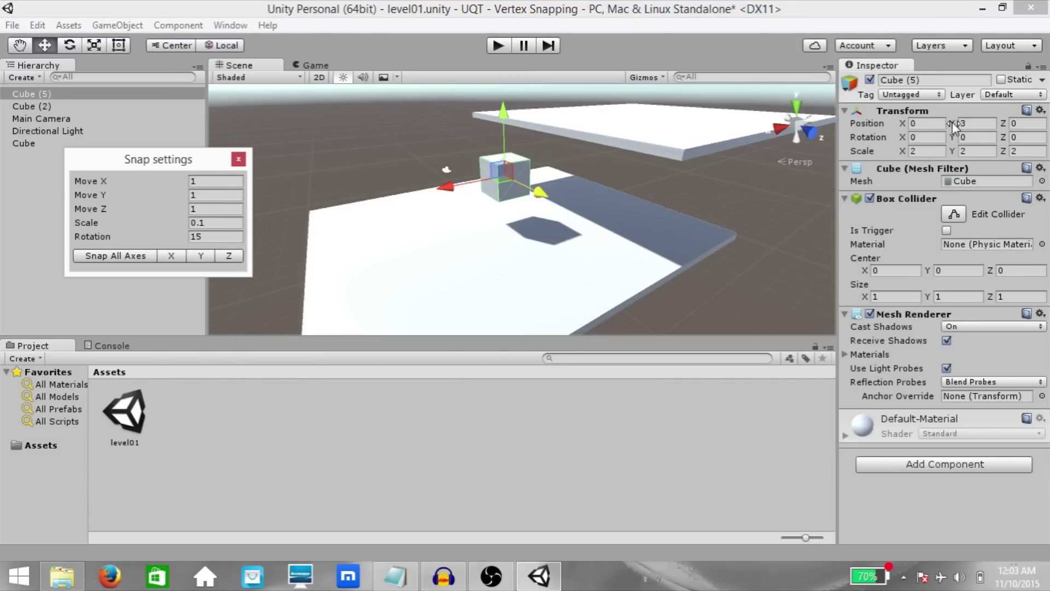
click(220, 180)
text(5)
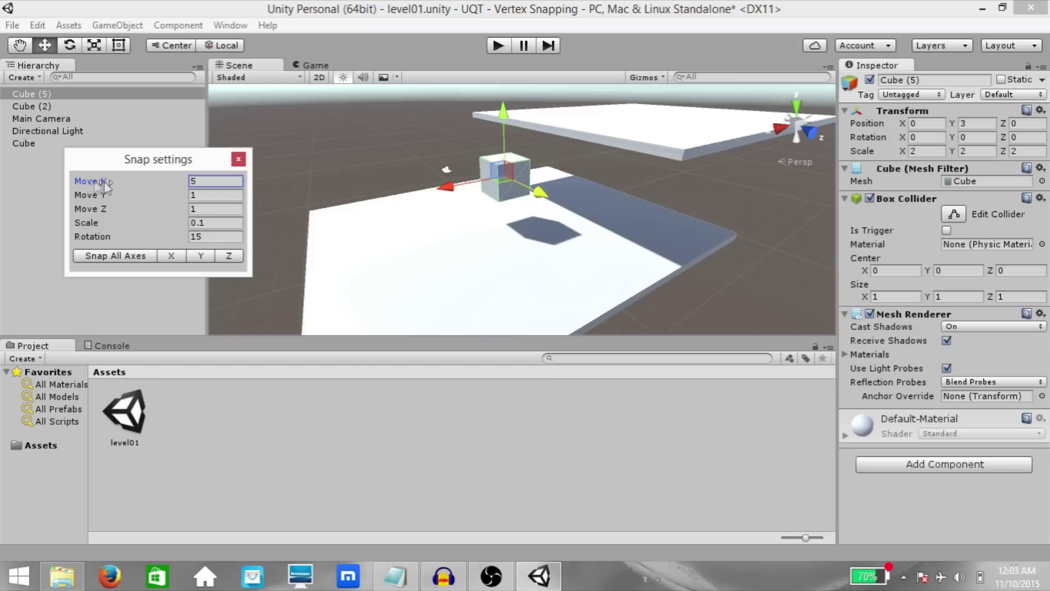
double_click(220, 182)
- Move the cube along X with snapping to try the increment of 5, and return it to X 0
click(493, 173)
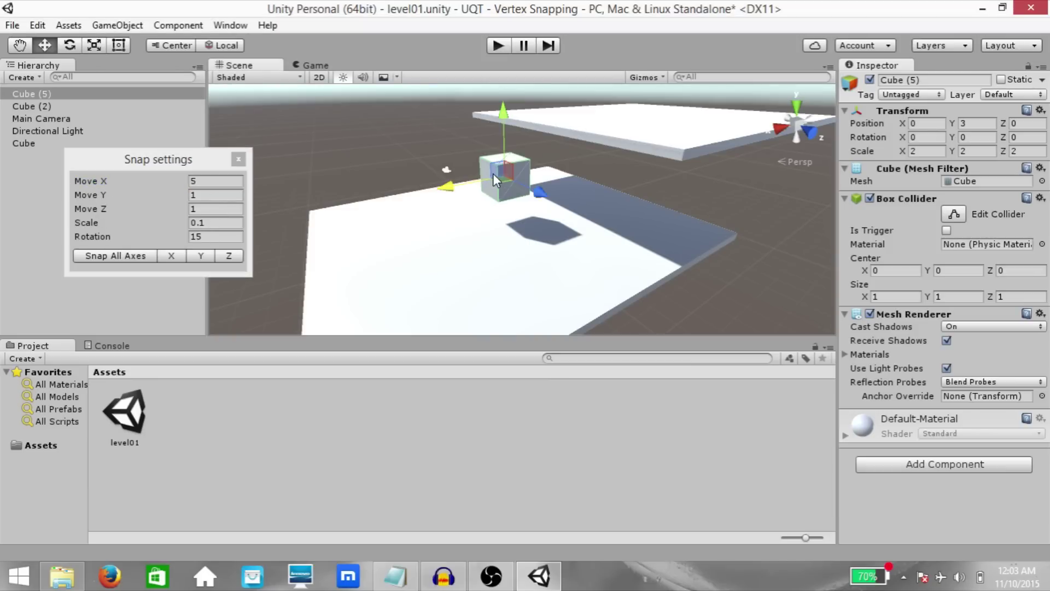
drag(435, 192, 487, 183)
mouse_move(448, 190)
mouse_down()
mouse_move(390, 185)
mouse_move(501, 186)
mouse_move(454, 191)
mouse_up()
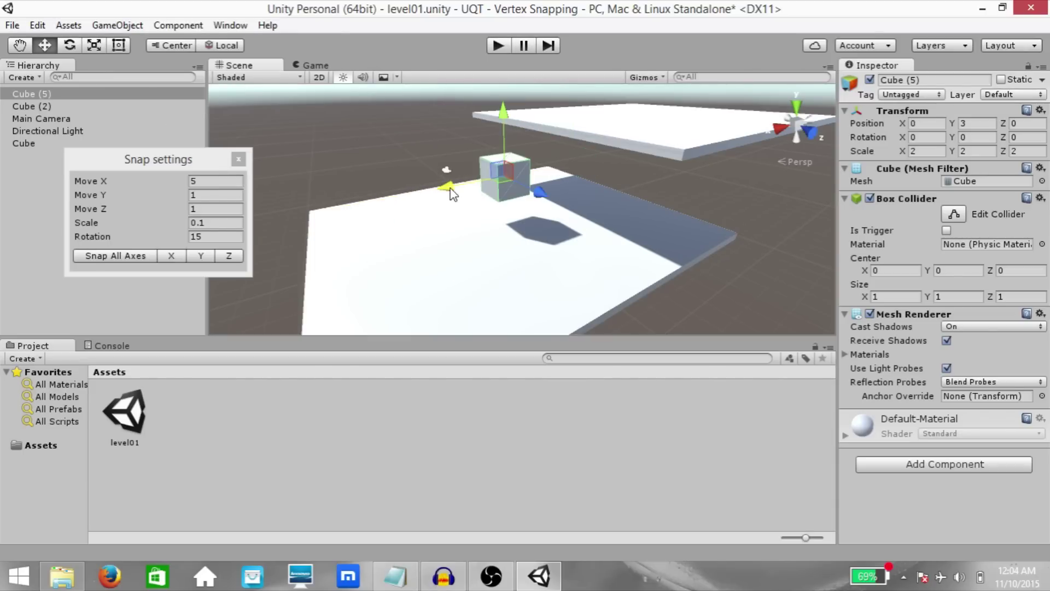
- Set the Y movement snap increment to 3 and try it by moving the cube vertically and back to Y 3
click(221, 195)
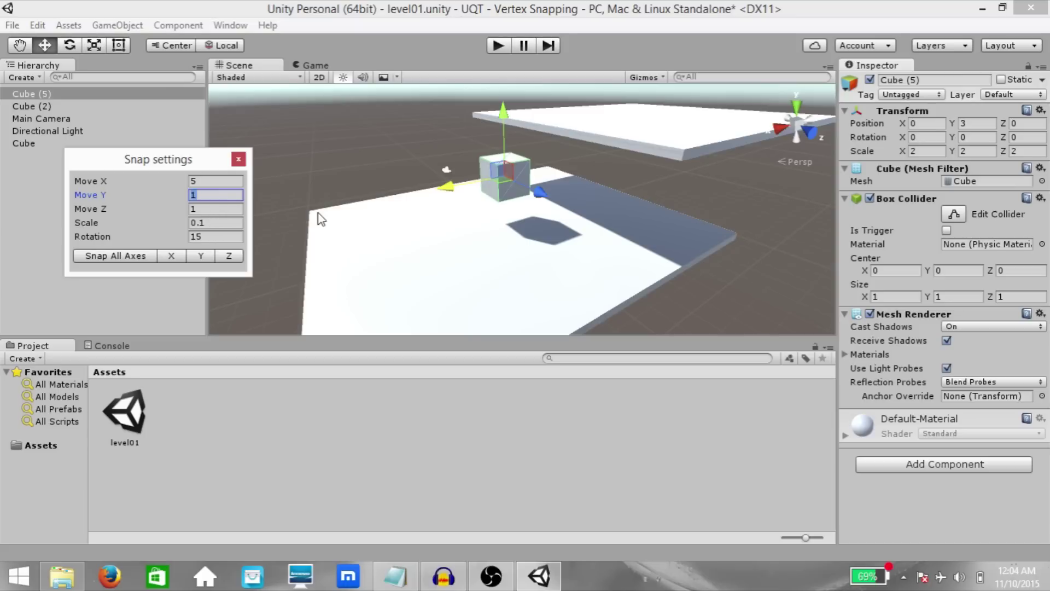
text(3)
mouse_move(505, 112)
ctrl+mouse_down()
mouse_move(513, 145)
mouse_move(508, 94)
mouse_move(511, 141)
mouse_move(517, 87)
mouse_move(516, 129)
mouse_move(502, 128)
ctrl+mouse_up()
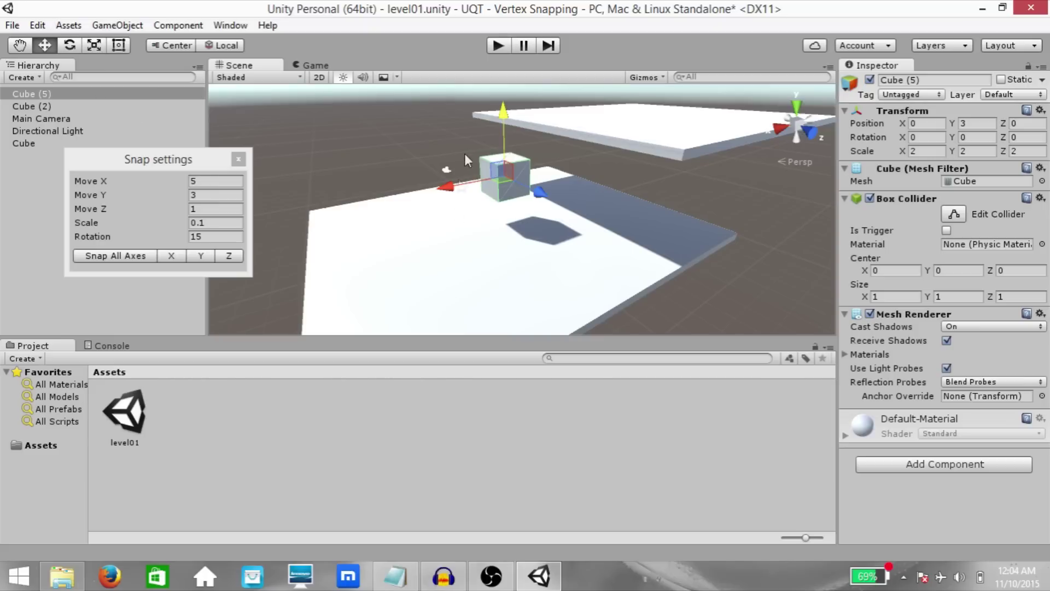
- Resize the cube freely with the Scale tool, and set its scale back to 2 on X, Y and Z
key(r)
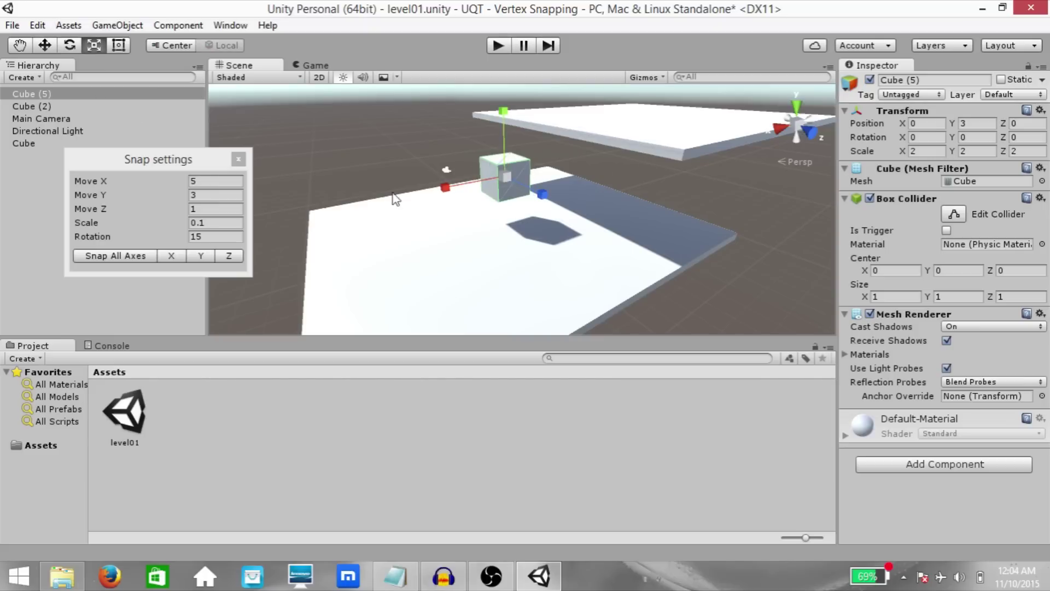
drag(533, 163, 498, 167)
click(924, 151)
text(2)
key(Tab)
text(2)
key(Tab)
text(2)
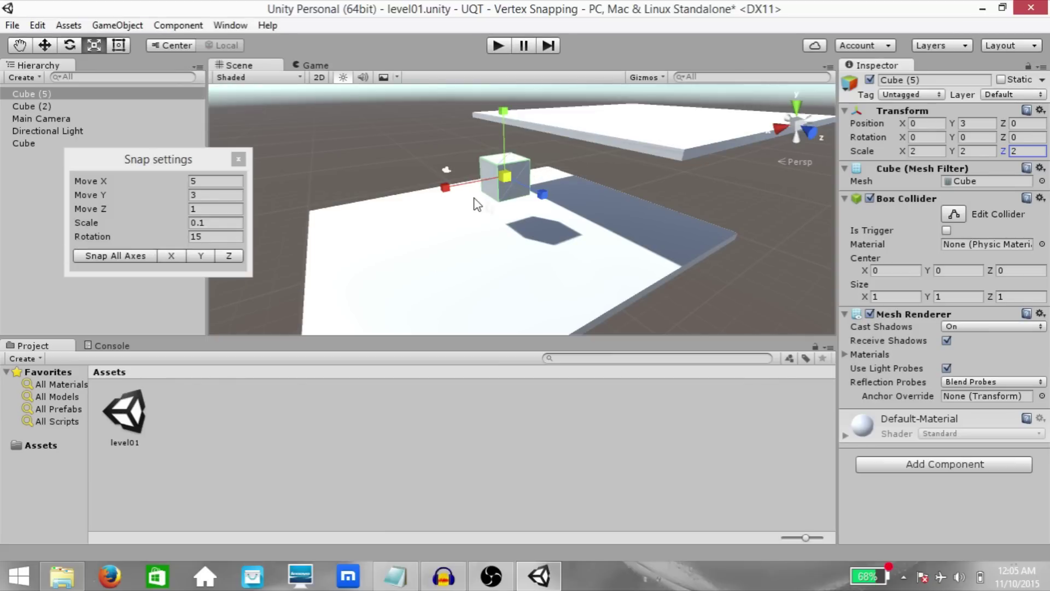
- Stretch the cube along X with snapping to 2.2 and freely to about 4.75, and undo the scale changes
click(445, 188)
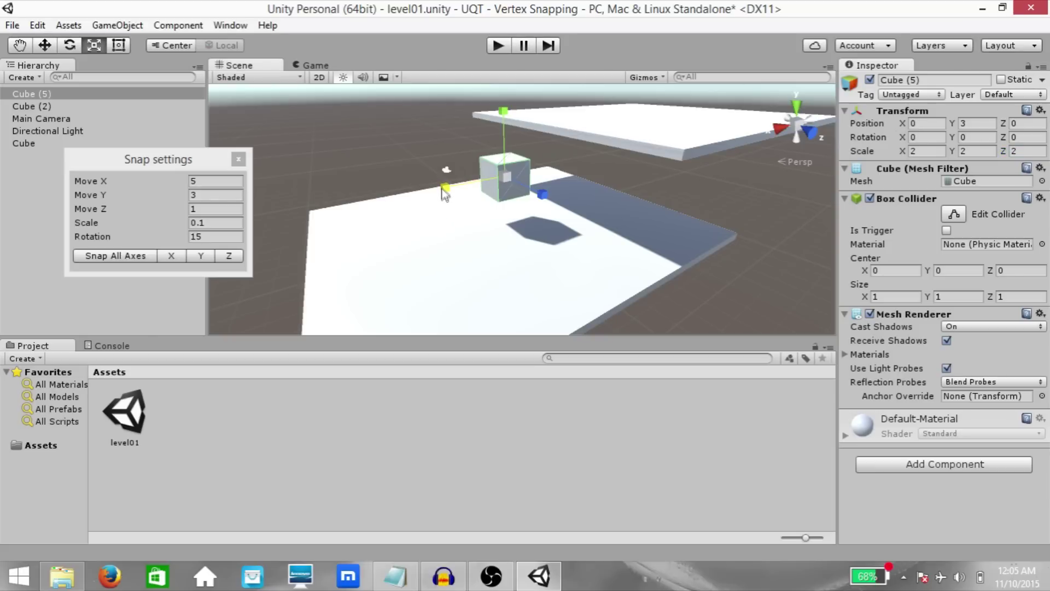
ctrl+drag(446, 190, 441, 193)
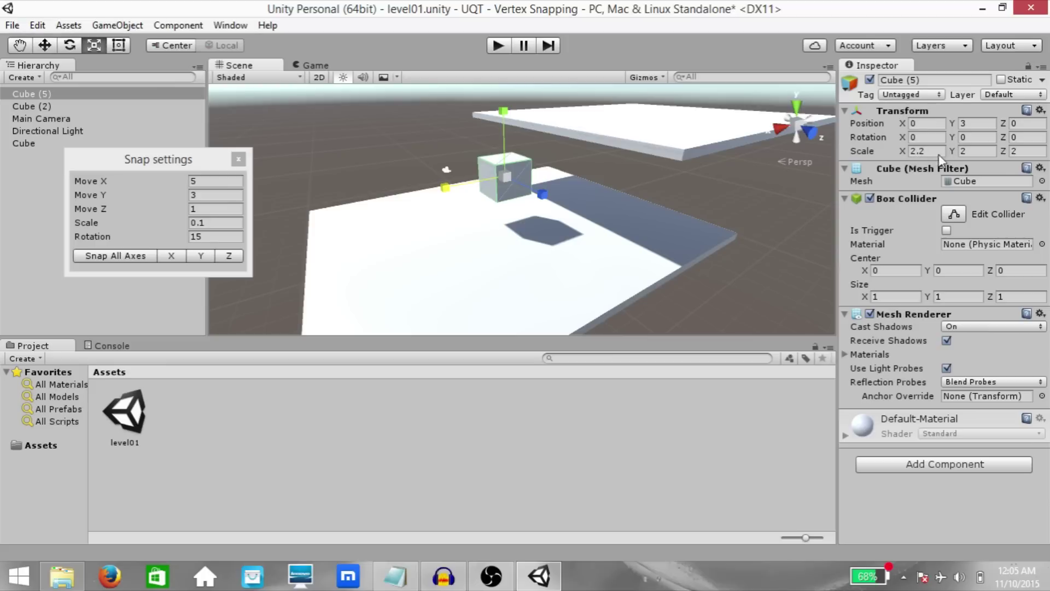
click(210, 222)
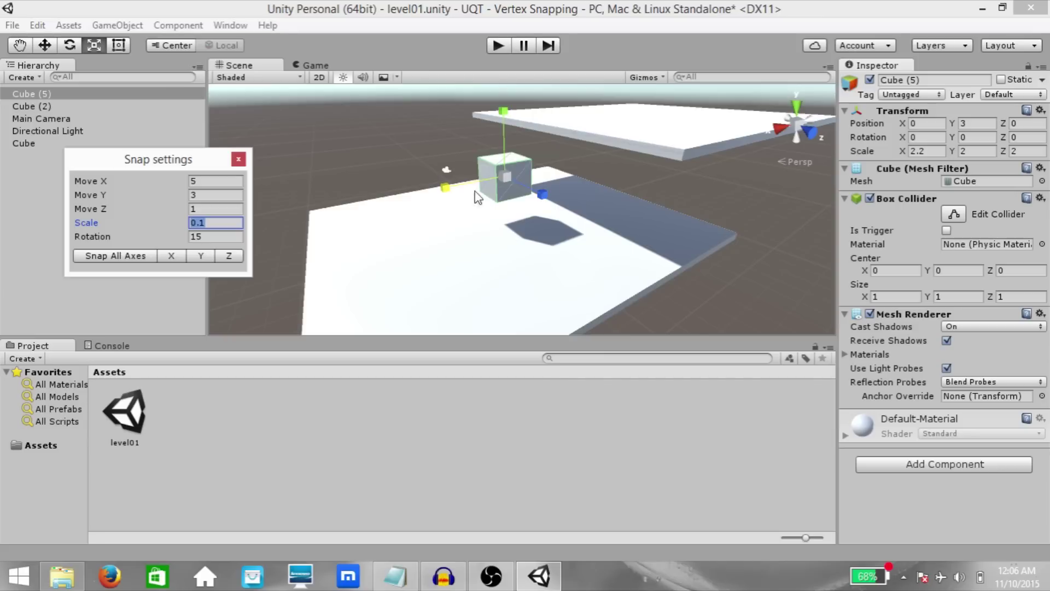
click(446, 190)
drag(448, 192, 457, 176)
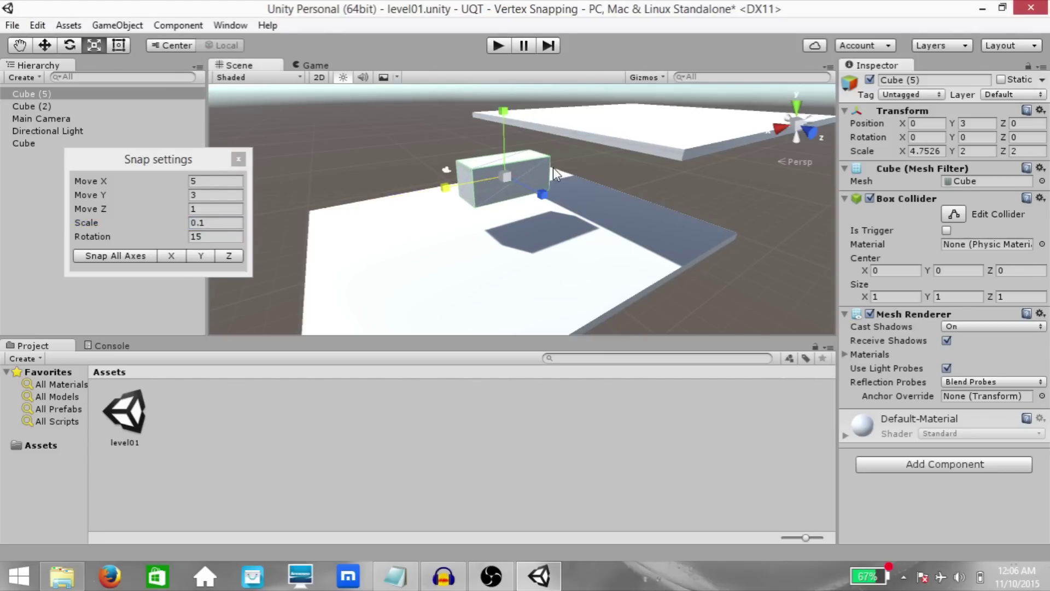
key(ctrl+z)
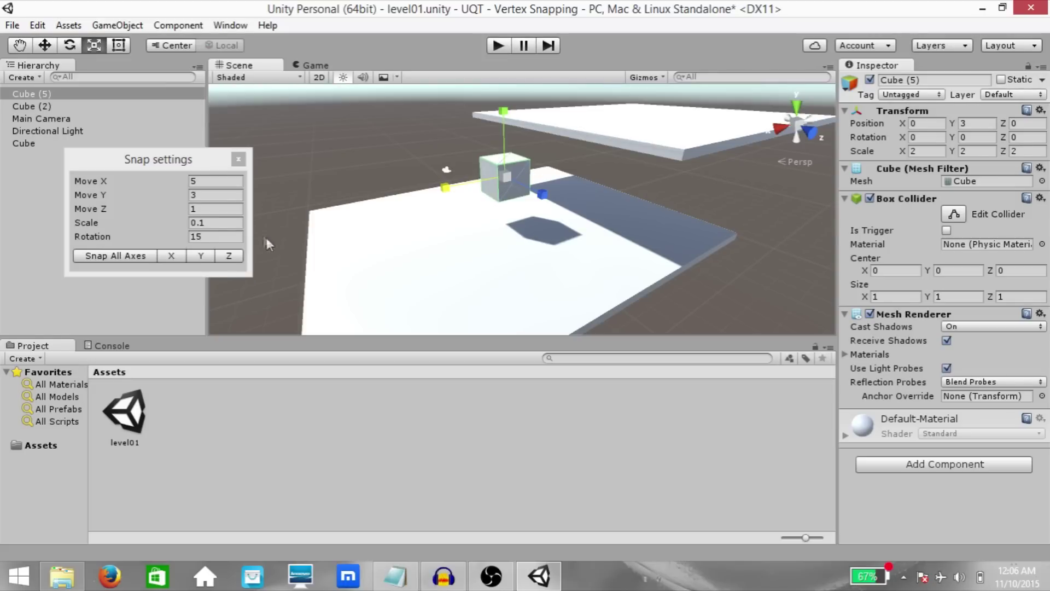
- Set the scale snap increment to 1 and try it on the cube's X axis, returning the X scale to 2
click(215, 224)
double_click(216, 223)
text(1)
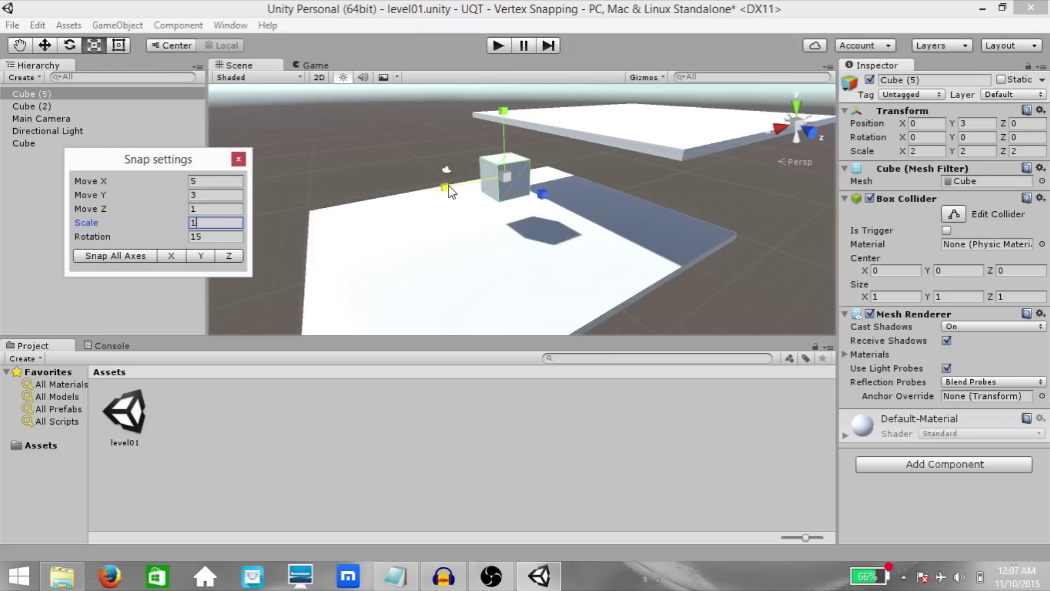
mouse_move(447, 190)
mouse_down()
mouse_move(318, 213)
mouse_move(444, 197)
mouse_up()
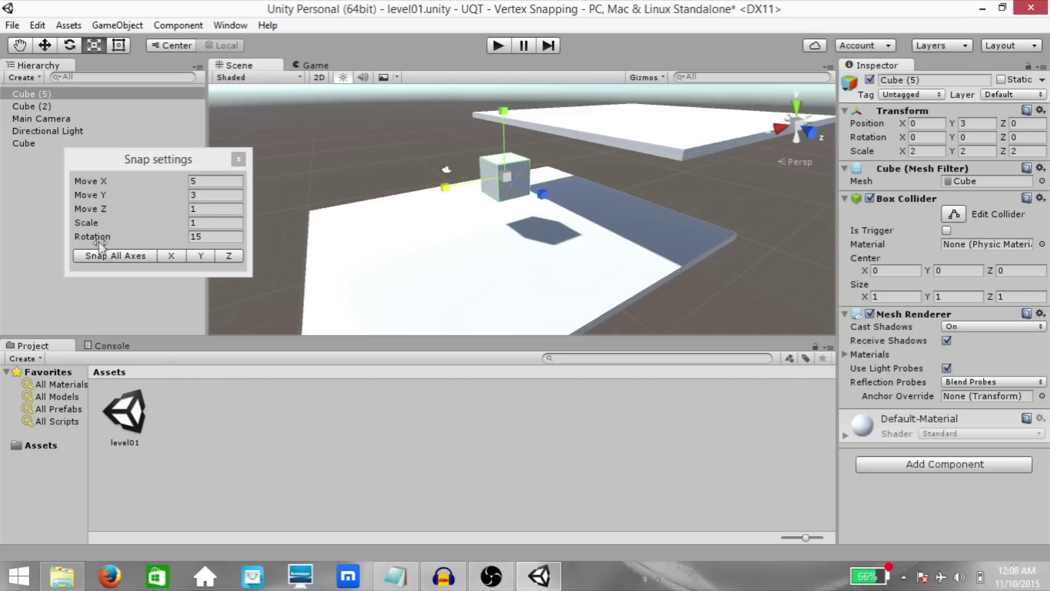
- Switch the handle to Pivot and rotate the cube about Z in snap increments of 15 to -75 degrees
key(e)
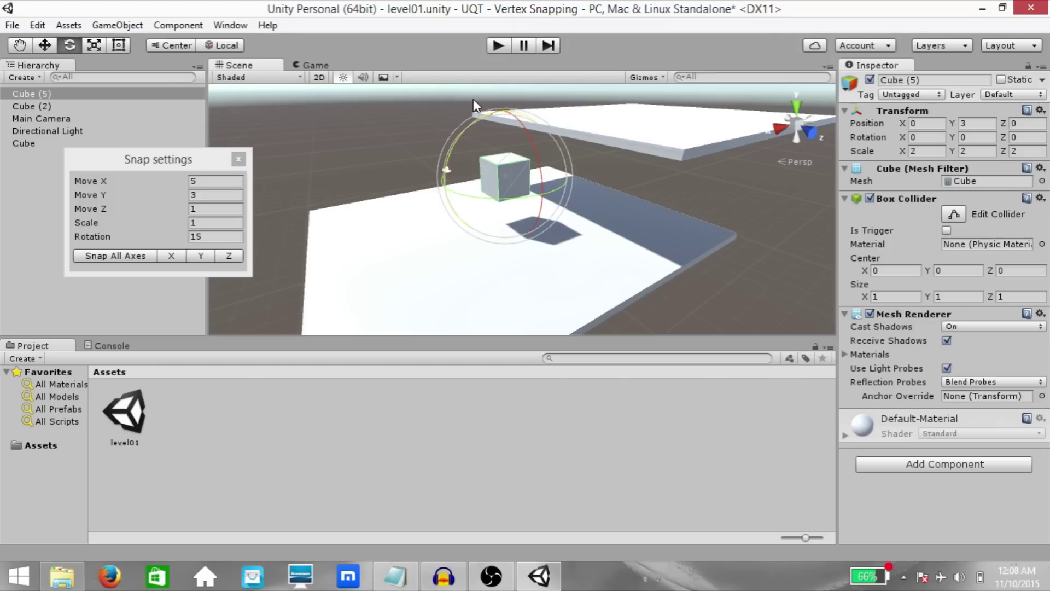
key(z)
ctrl+drag(474, 123, 411, 299)
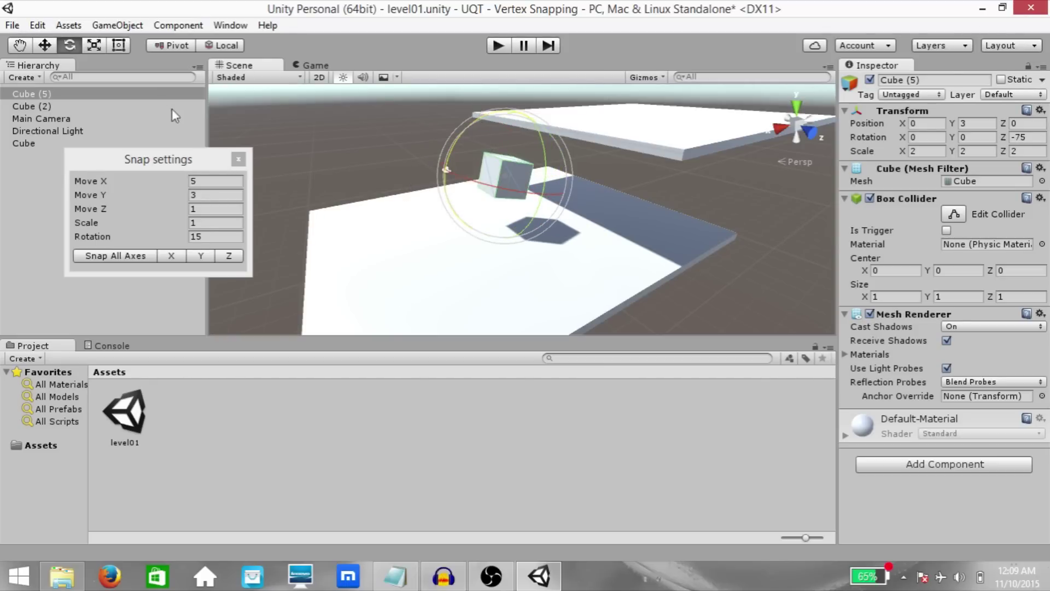
- Set the rotation snap increment to 45 and try it by rotating the cube about Z, returning the rotation to 0
double_click(216, 236)
text(45)
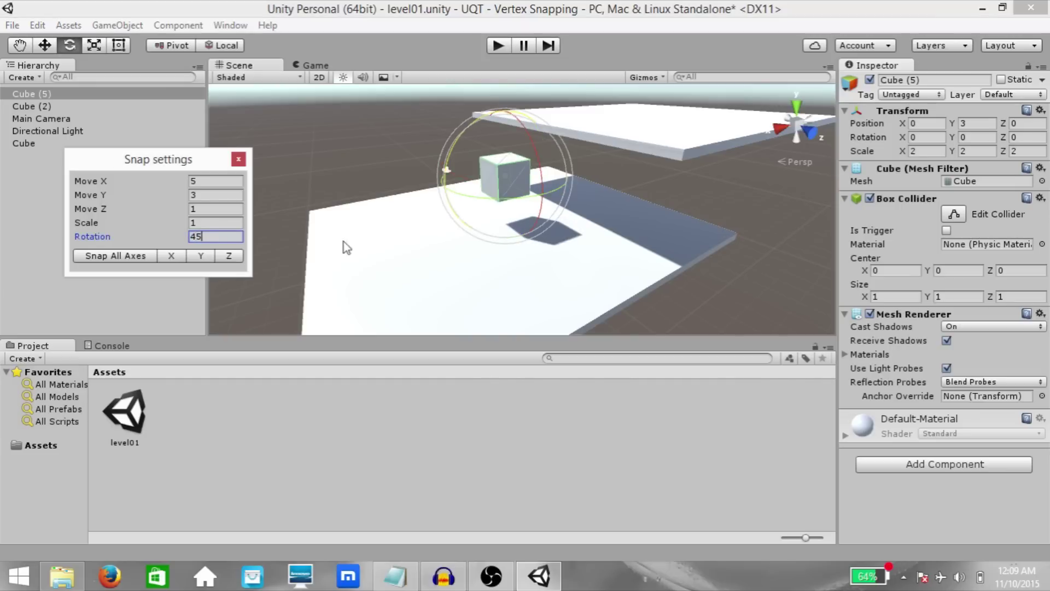
click(478, 126)
ctrl+drag(453, 139, 416, 159)
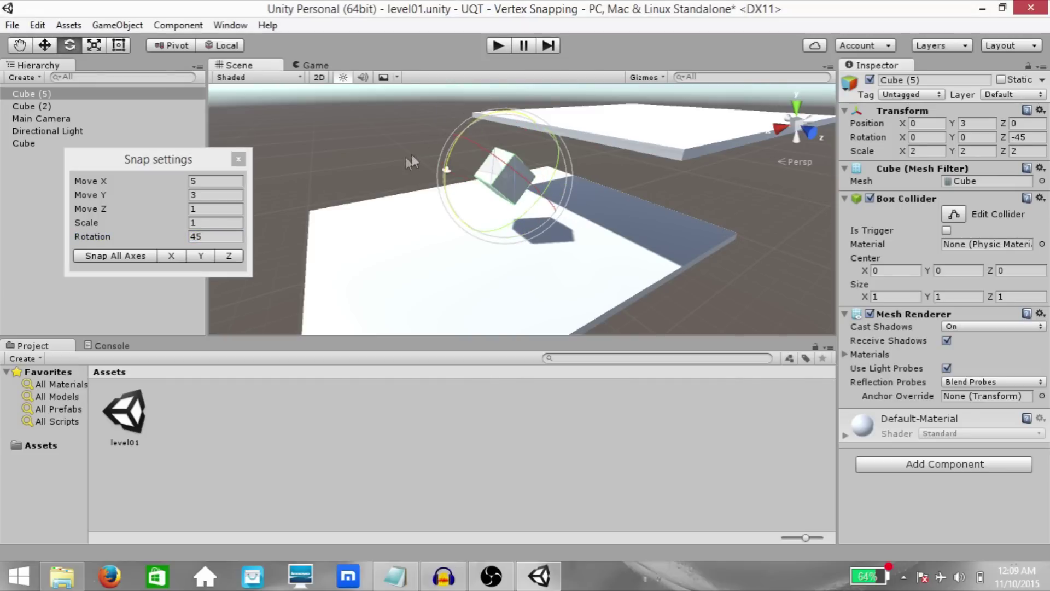
ctrl+drag(375, 198, 487, 503)
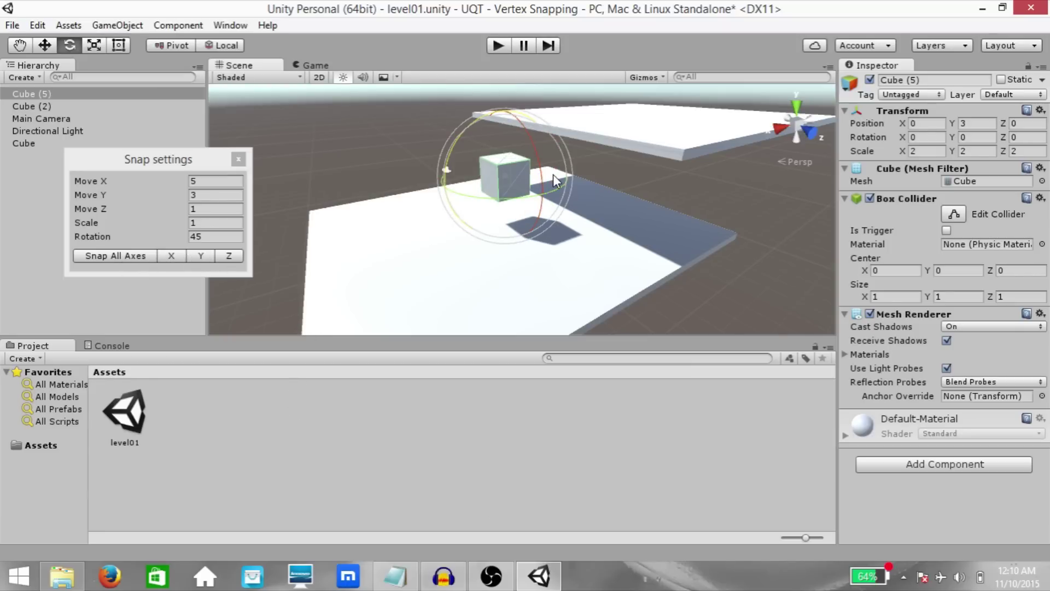
- Return to the Move tool and set the X and Y movement snap increments to 1
key(w)
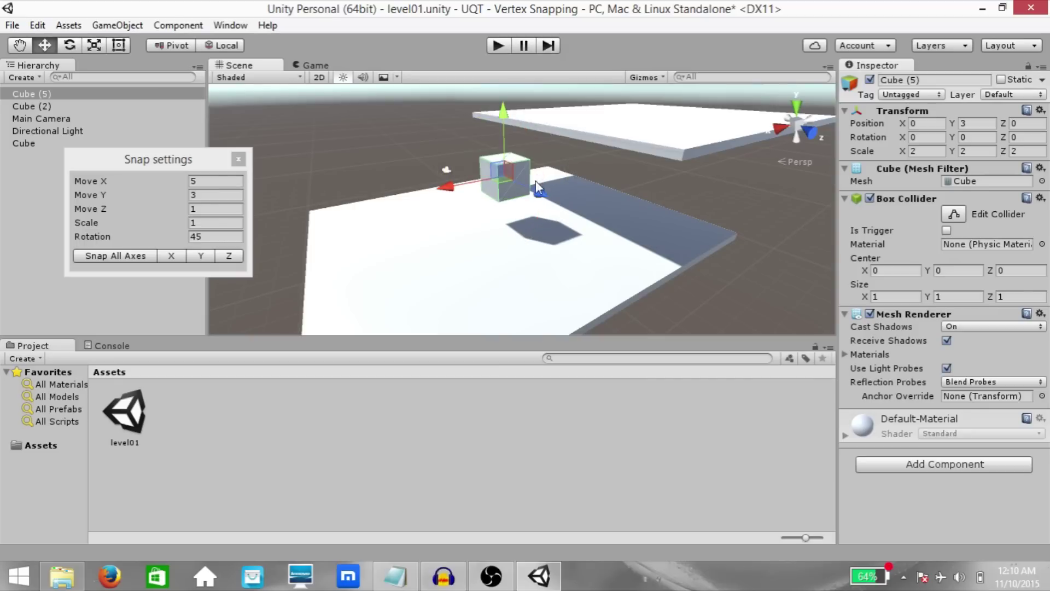
click(224, 181)
text(1)
key(Tab)
text(1)
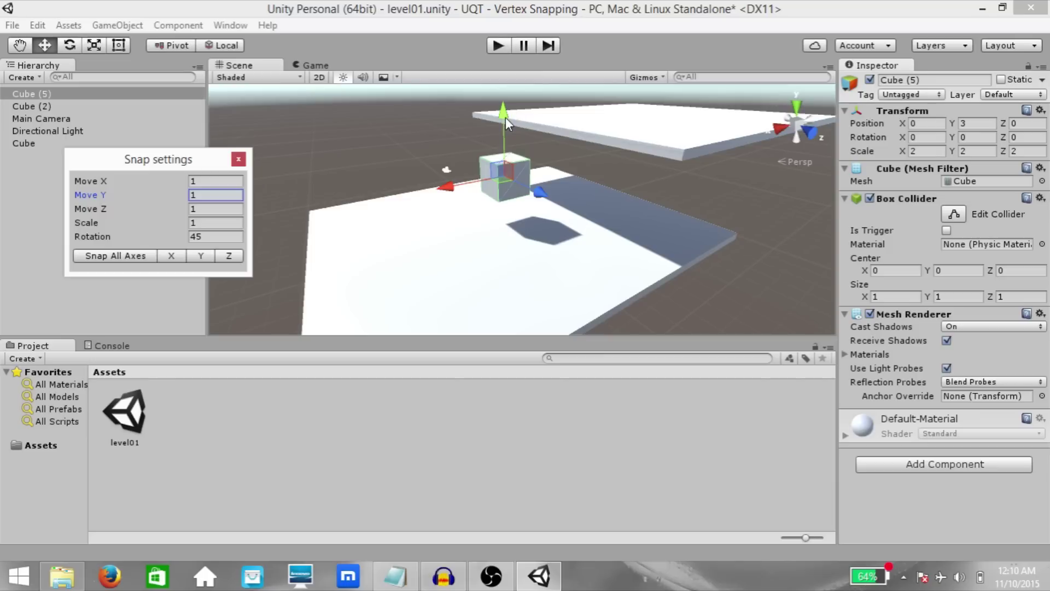
- Set the cube's X position to 0.3 and snap the cube to the increment on the X axis only
click(926, 134)
click(926, 125)
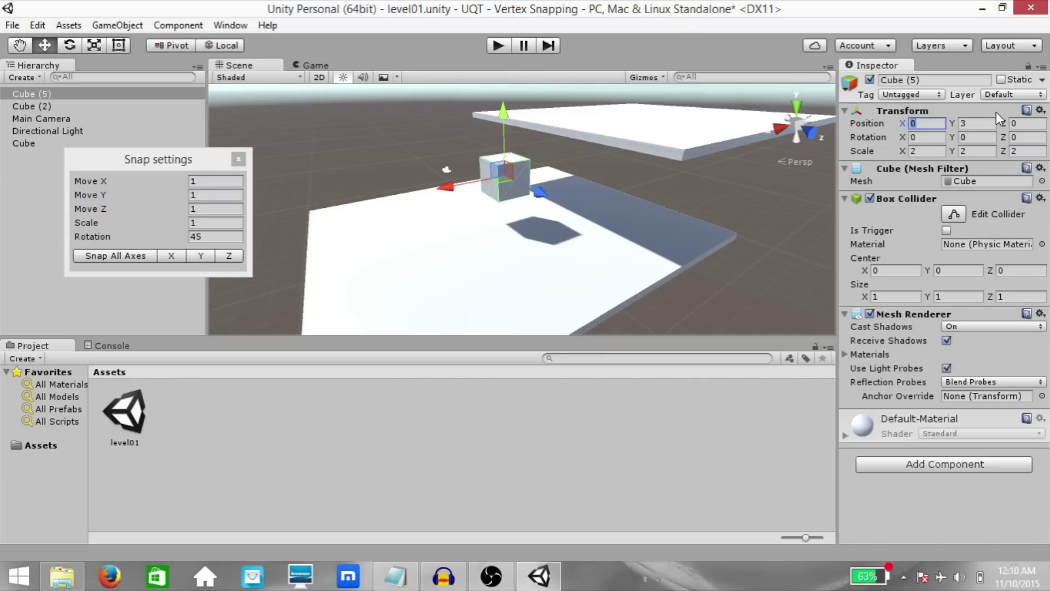
text(0.3)
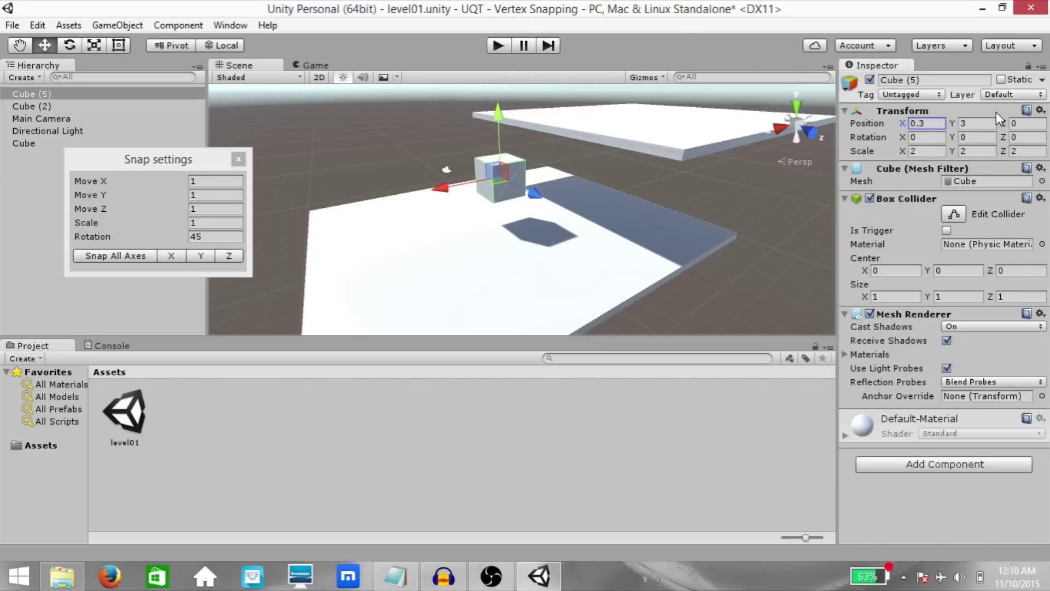
click(171, 255)
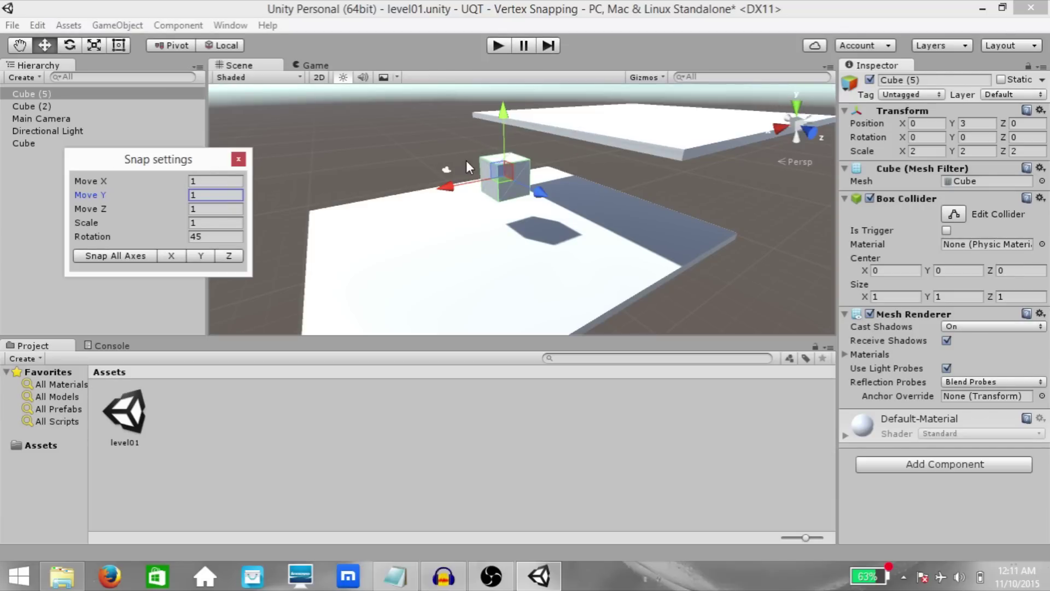
- Set the cube's X position to 0.2 and snap it to the nearest X increment again
click(225, 181)
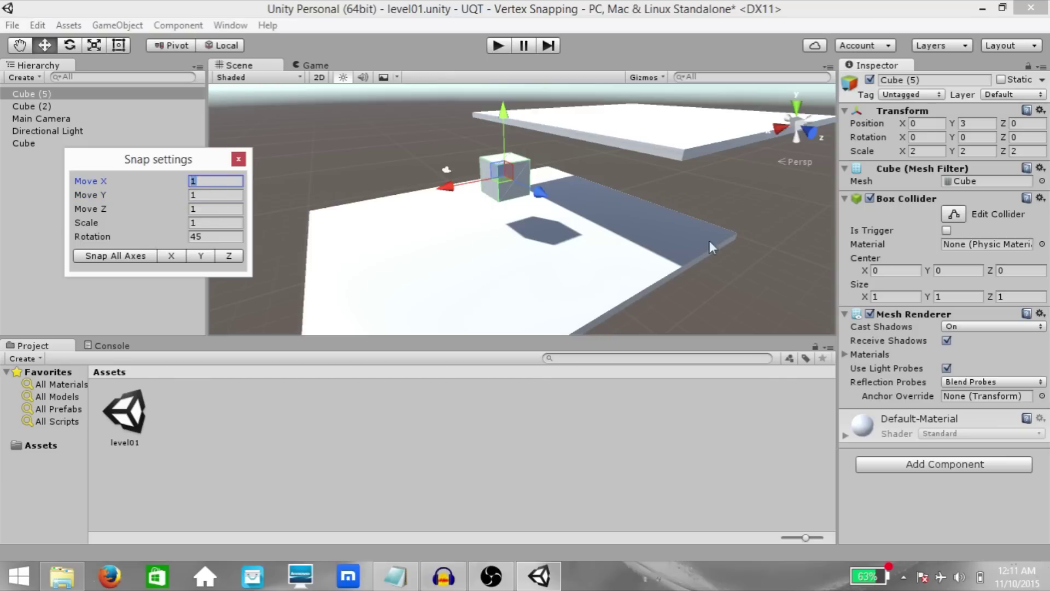
click(934, 125)
text(.2)
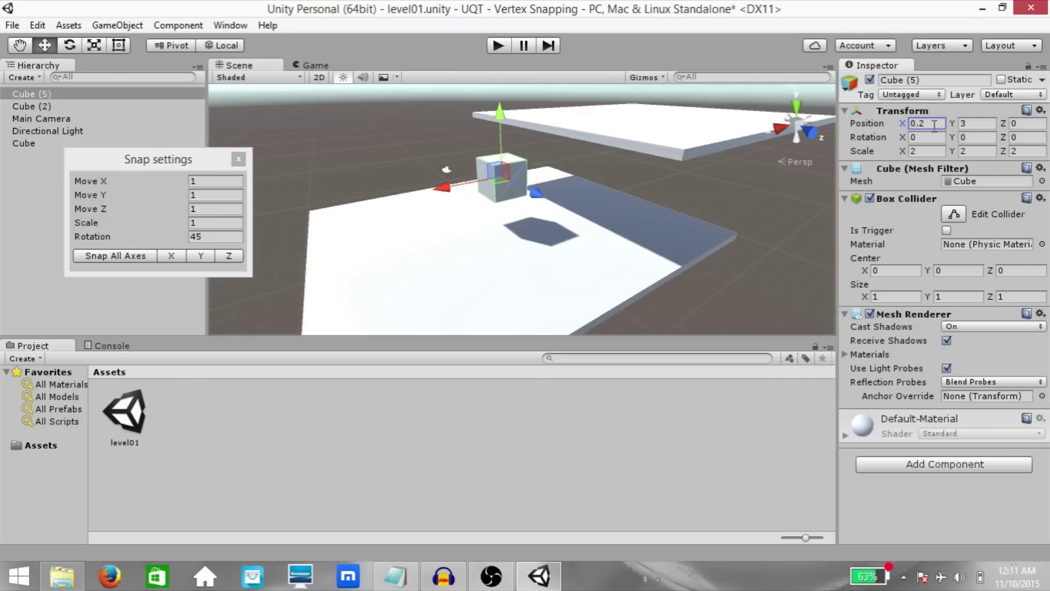
click(171, 257)
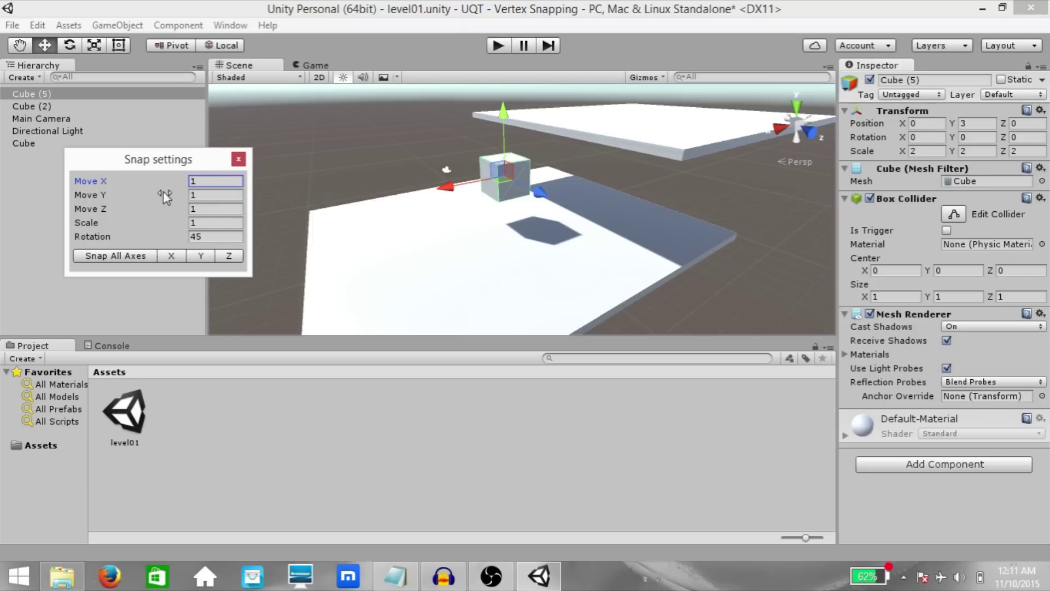
- Set the cube's X position to 0.7 and snap it to the increment on the X axis
click(935, 124)
text(0.7)
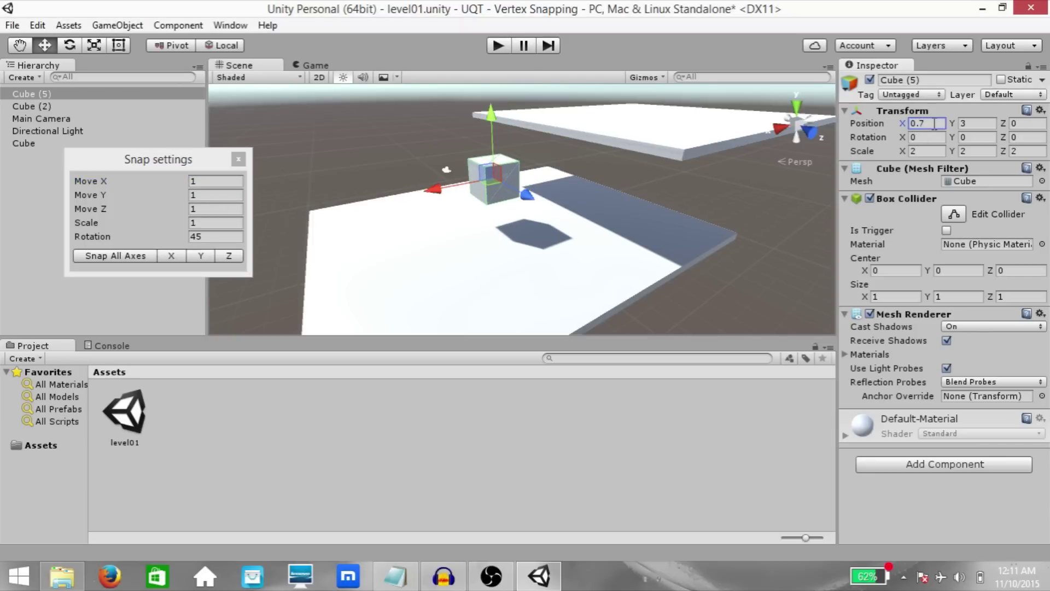
click(173, 256)
- Set the X movement snap increment to 0.5, enter 0.24 as the cube's X position and snap it on X
click(238, 180)
text(0.5)
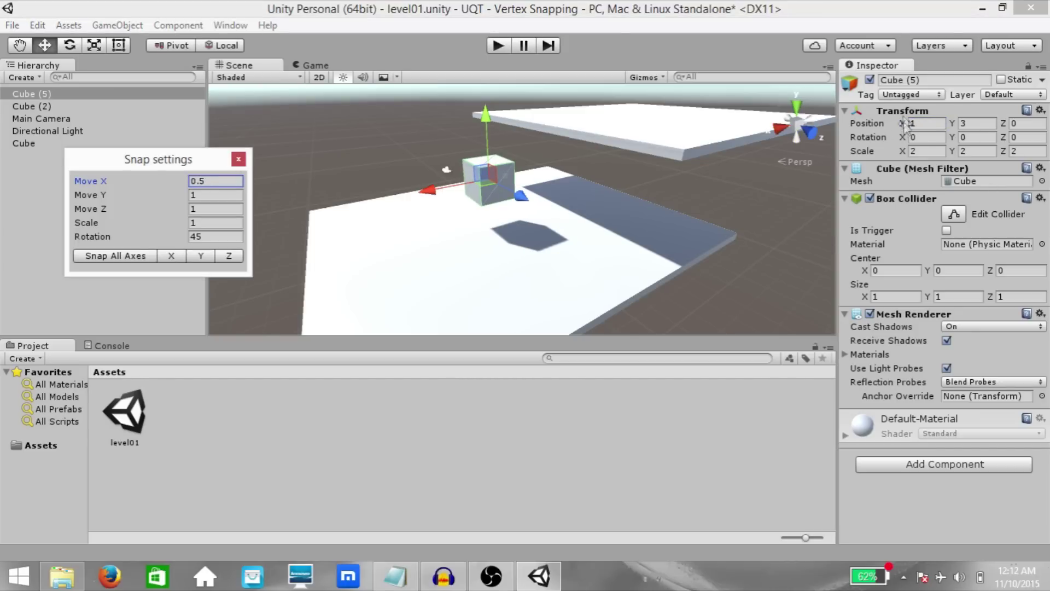
click(903, 124)
text(0.)
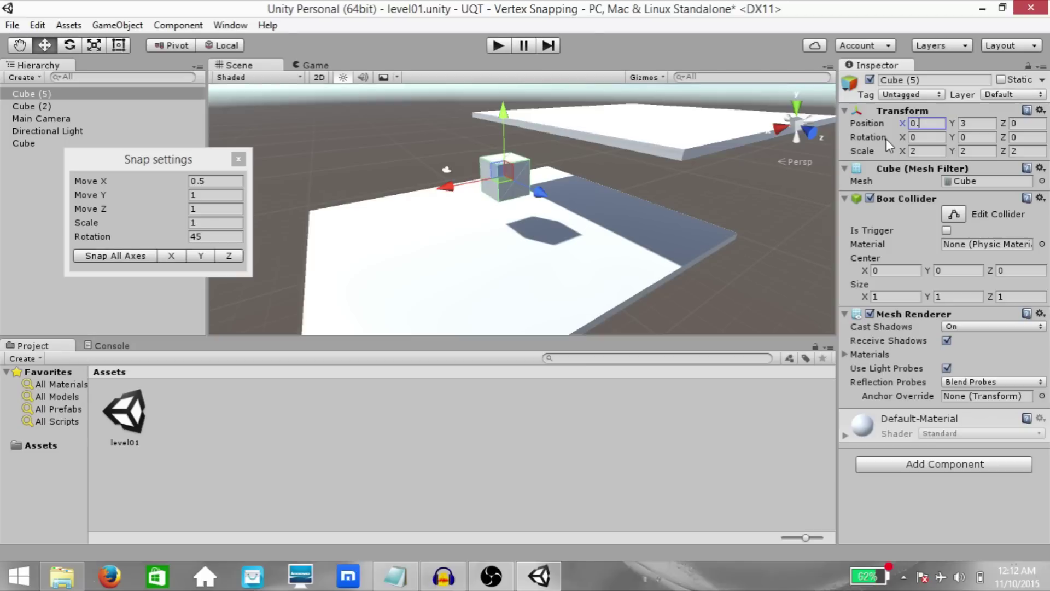
text(24)
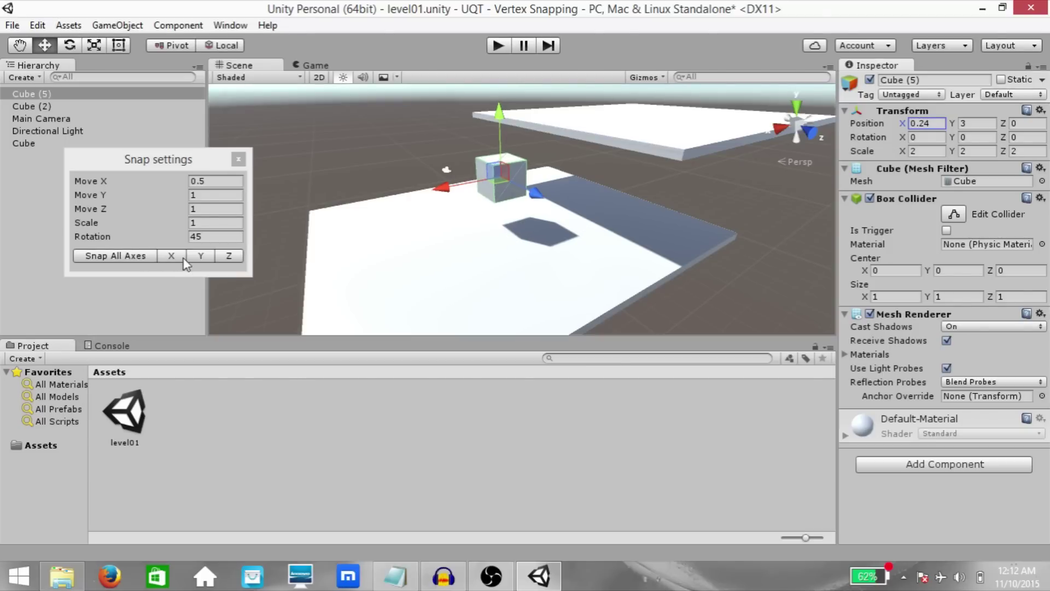
click(172, 256)
- Set the cube's X position to 0.5 and snap it to the nearest half-unit increment on X
click(923, 124)
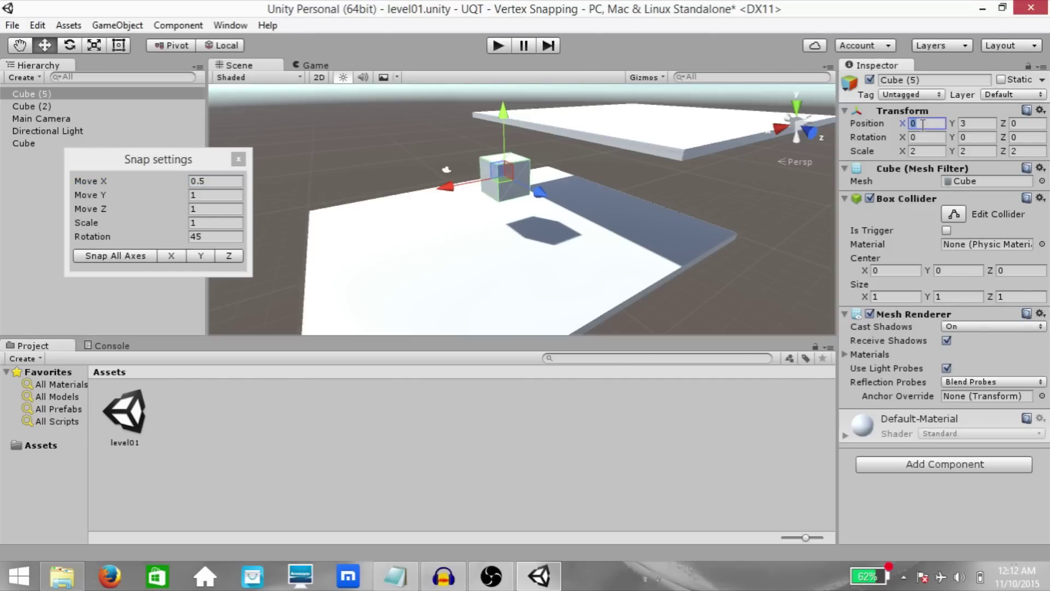
text(0.2)
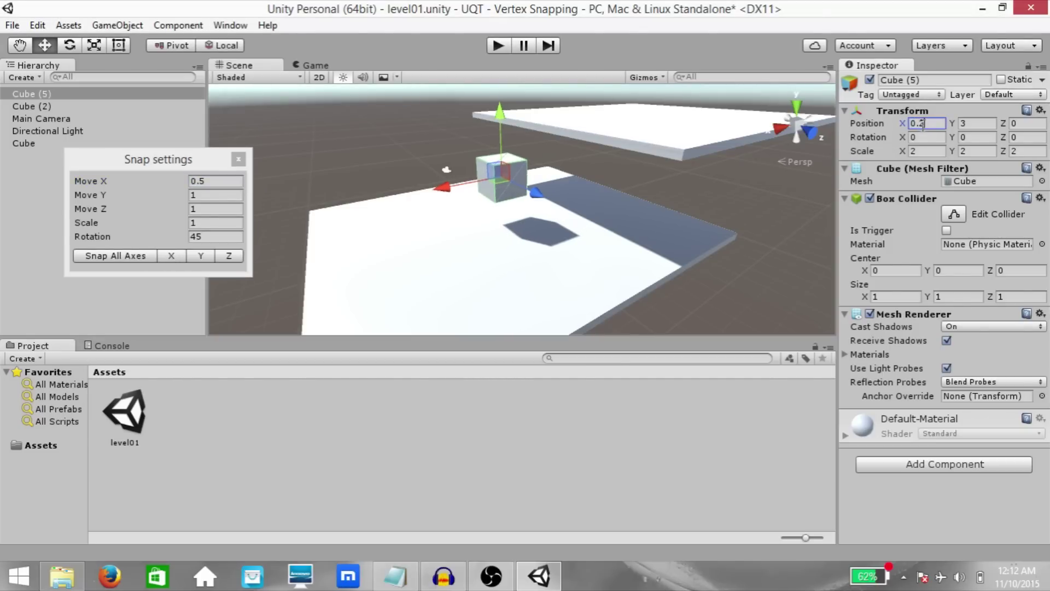
key(BackSpace)
text(5)
click(177, 254)
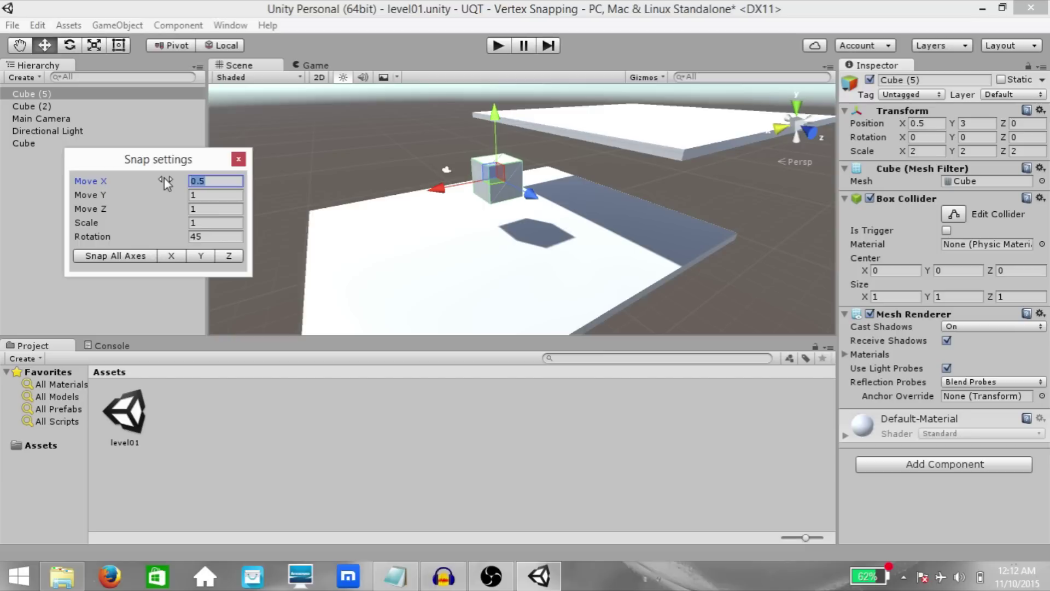
- Set the X movement snap increment back to 1, snap the cube on all axes and close the snap settings
text(1)
click(121, 256)
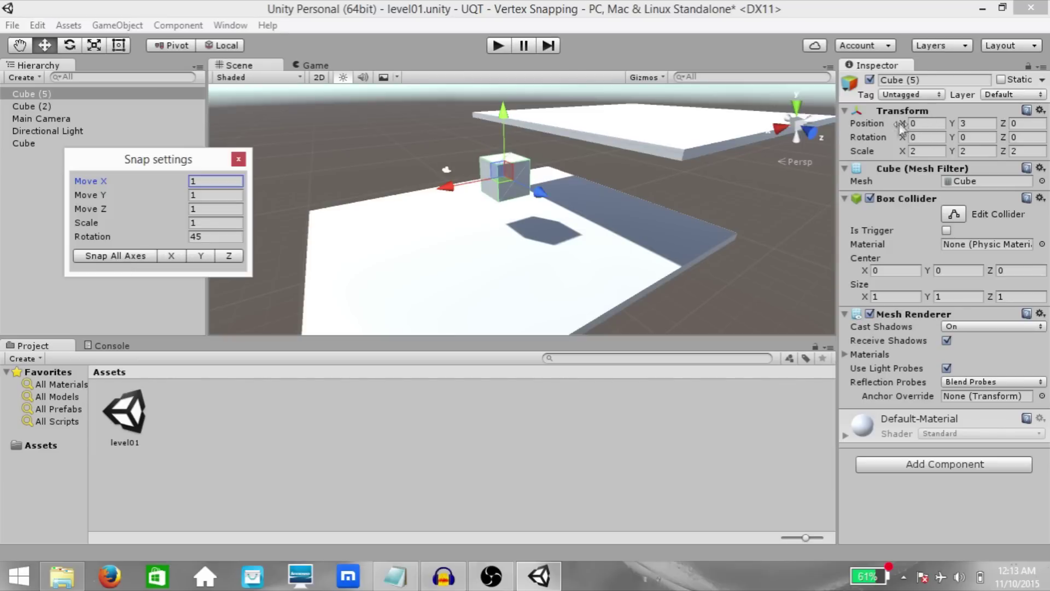
click(870, 134)
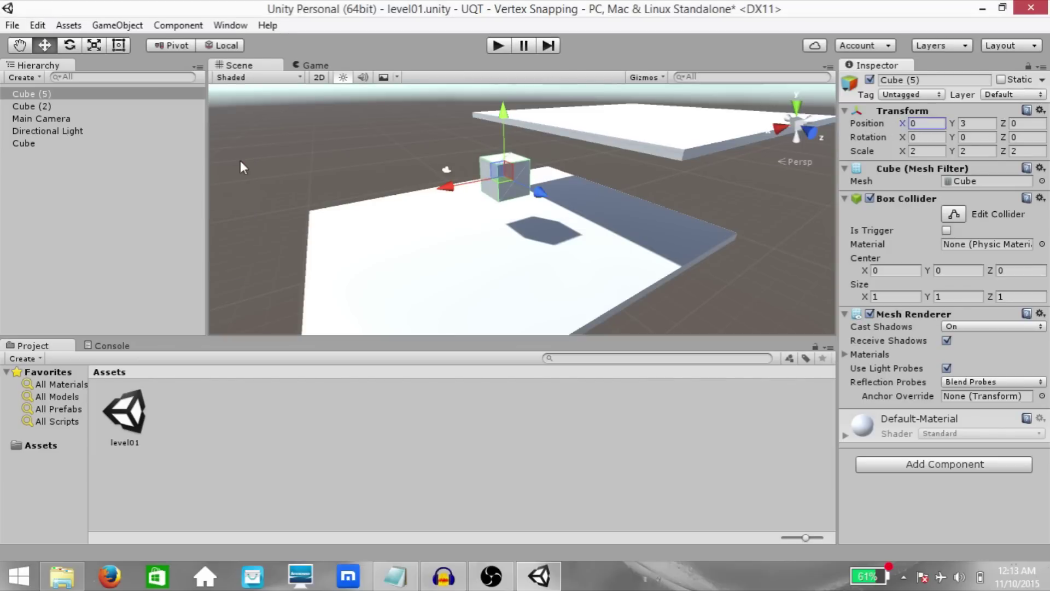
- Switch the cube's handle to Center and try snapping the cube onto the lower platform, undoing the move
click(506, 175)
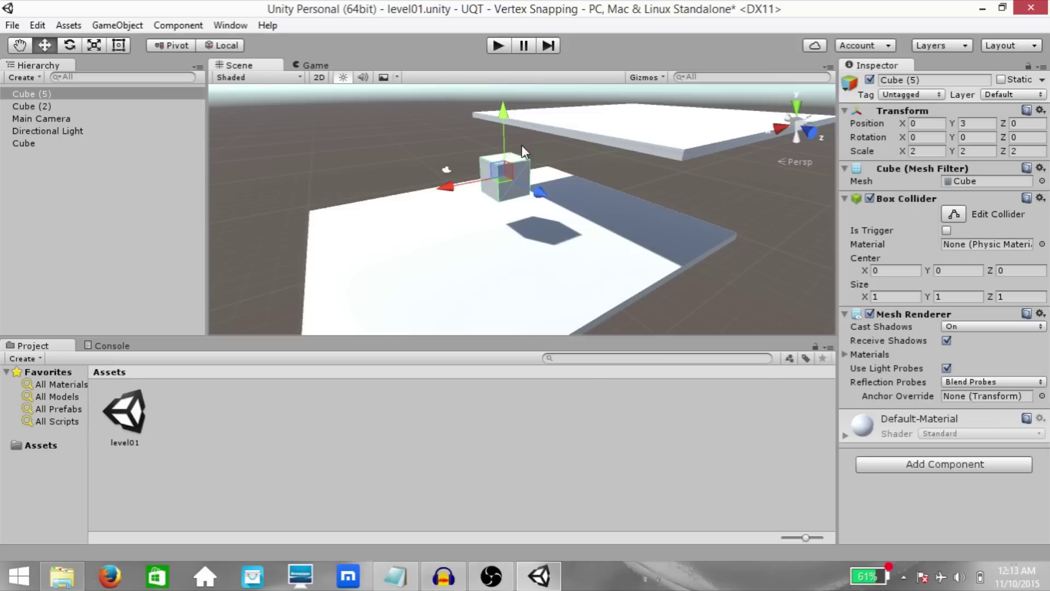
click(173, 47)
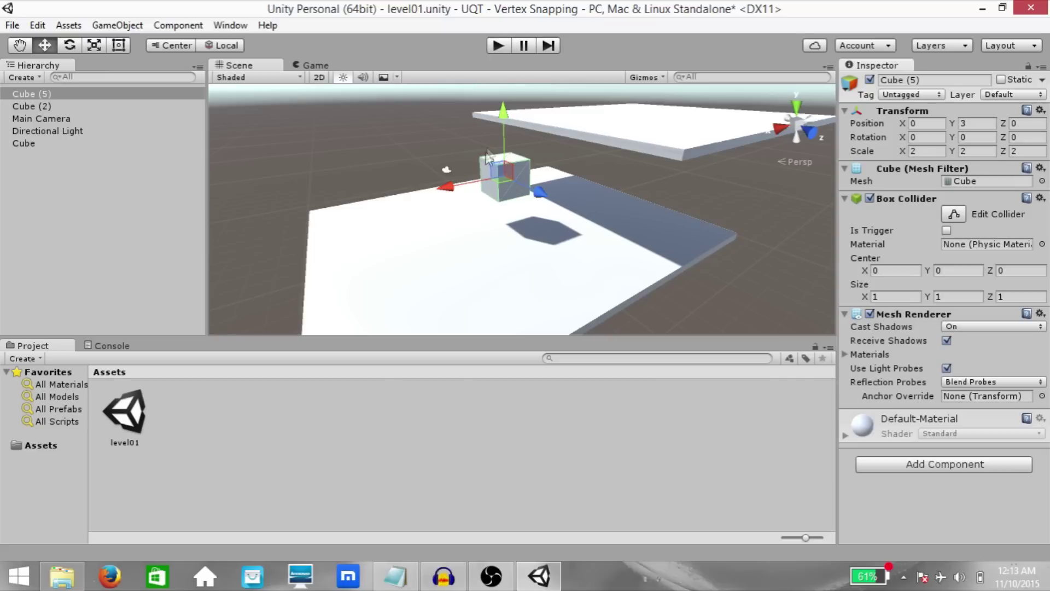
key(v)
drag(504, 174, 560, 270)
key(ctrl+z)
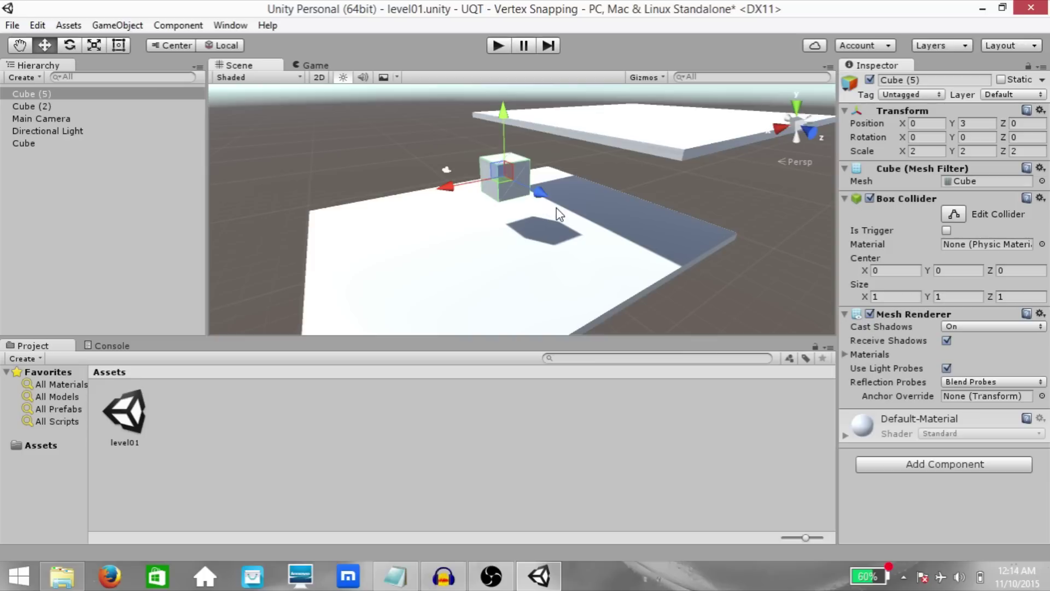
- Try surface snapping the cube with the lower platform's Box Collider disabled, and undo the move
click(549, 276)
click(869, 198)
drag(511, 174, 629, 242)
key(ctrl+z)
key(ctrl+z)
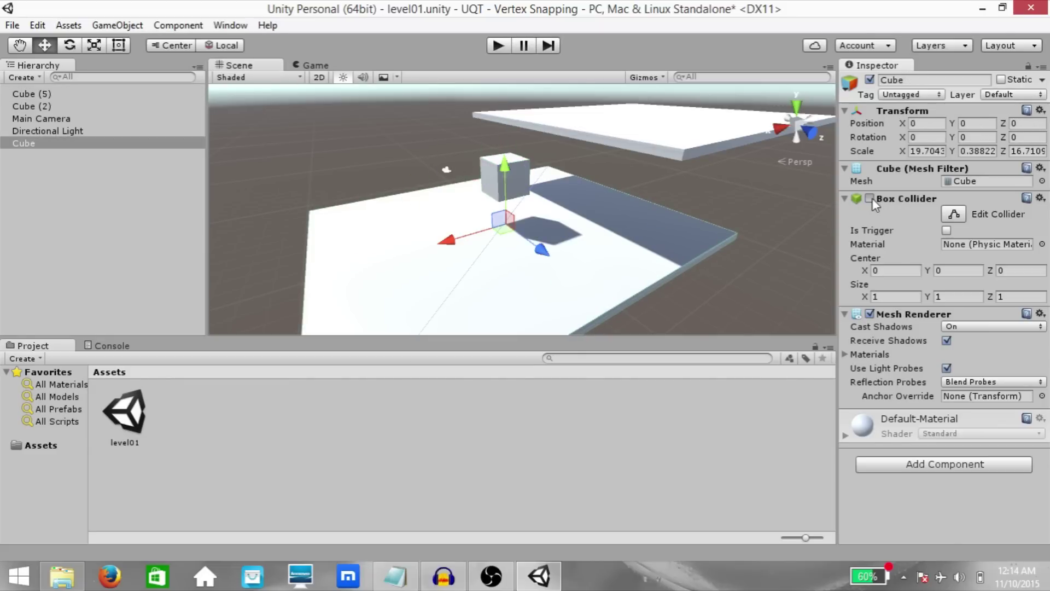
- Snap the cube onto the lower platform's surface at about X 1.48, Y 1.19, Z 1.4
click(507, 170)
drag(506, 171, 487, 229)
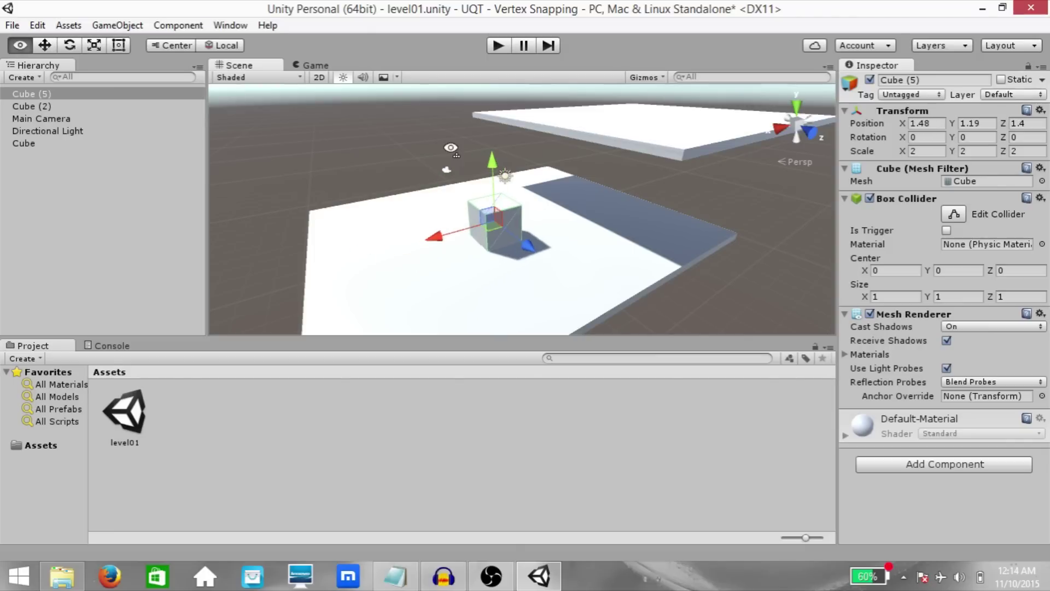
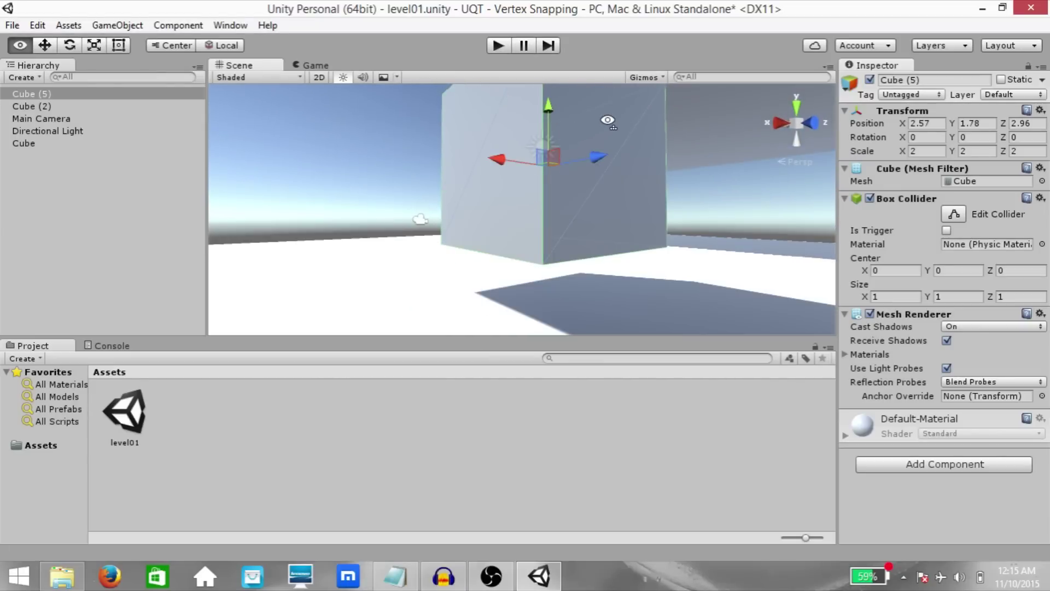
- Reselect the small cube and raise it above the platform to about X 2.25, Y 3.48, Z 3.05
click(681, 282)
alt+drag(681, 282, 572, 310)
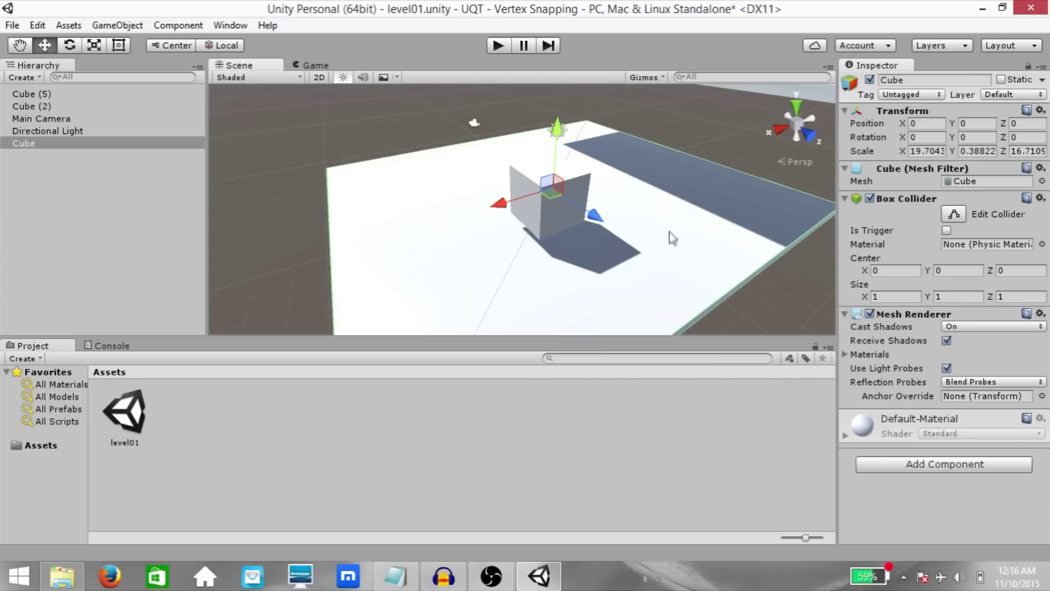
click(553, 217)
click(704, 231)
click(521, 172)
drag(547, 193, 516, 102)
key(f)
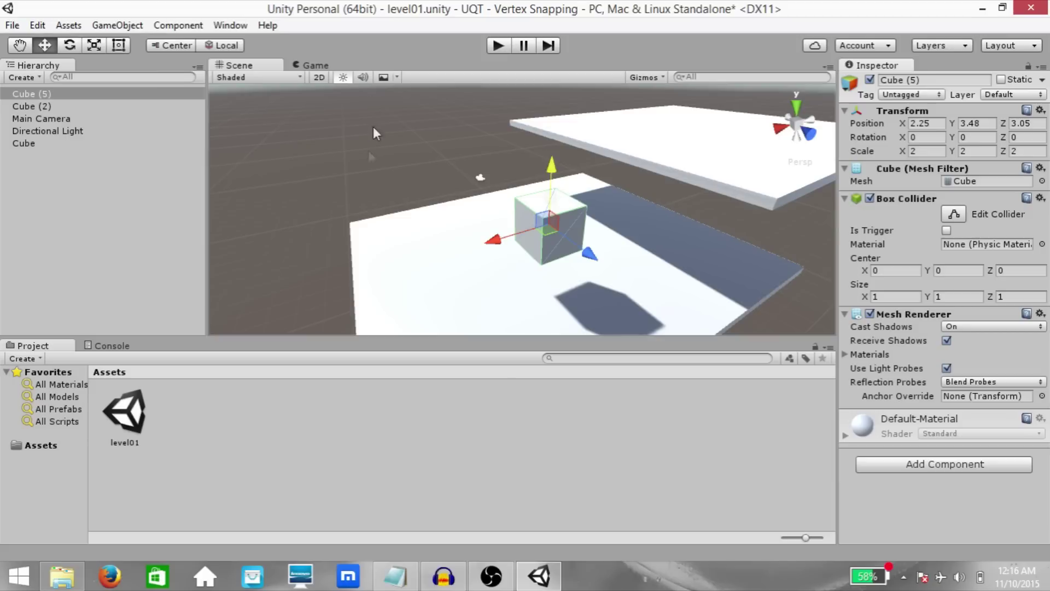
- Switch the handle to Pivot and surface snap the cube onto the platform at about X 2.12, Y 0.19, Z 1.17
click(172, 44)
alt+drag(602, 221, 602, 181)
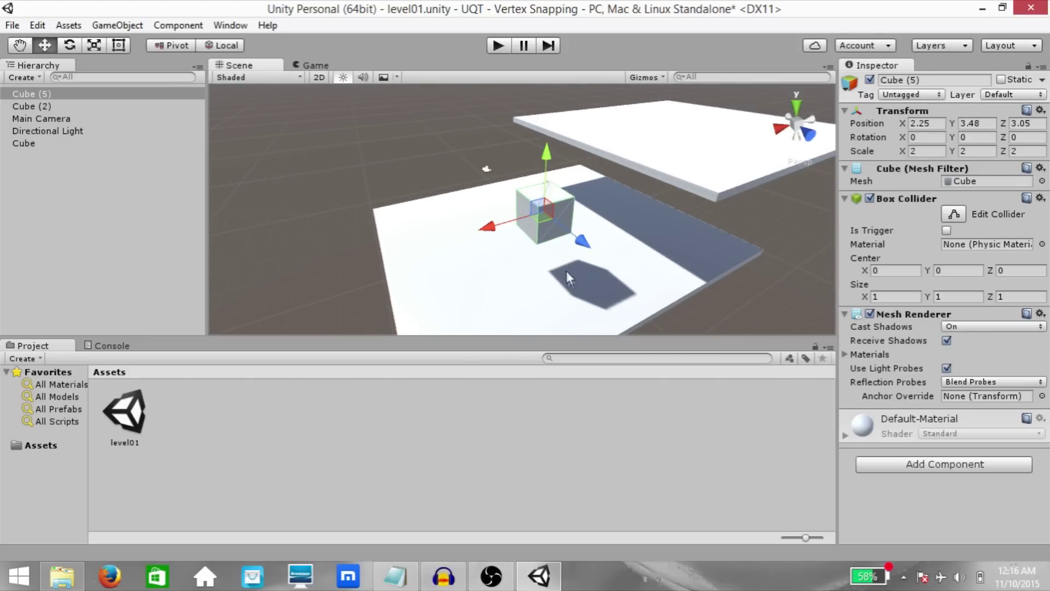
drag(544, 219, 522, 240)
- Set the handle to Center and surface snap the cube so it rests on the platform at about X 1, Y 1.19, Z 1.15
click(168, 44)
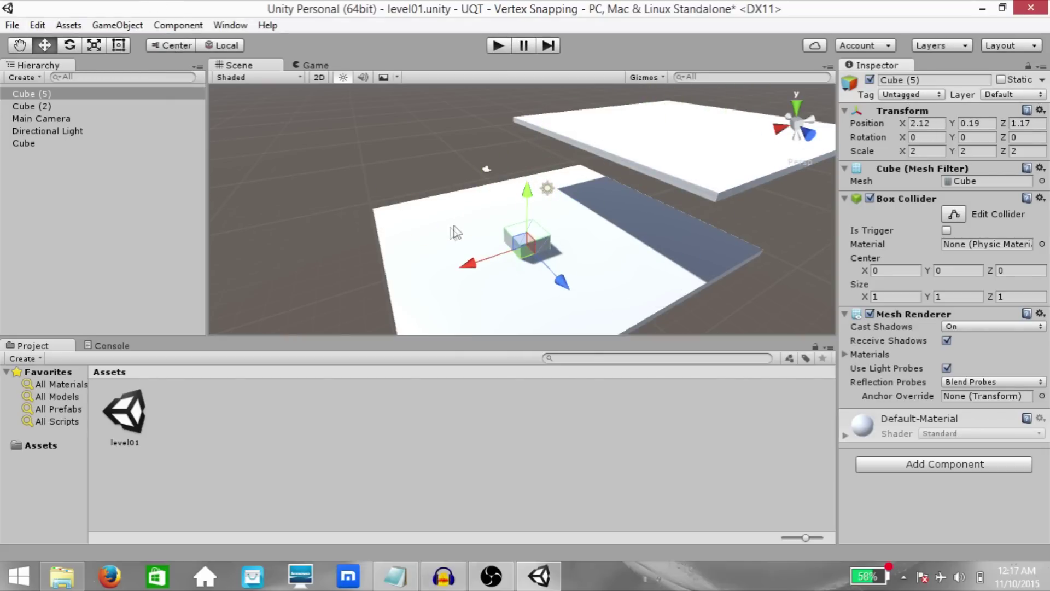
drag(526, 248, 530, 217)
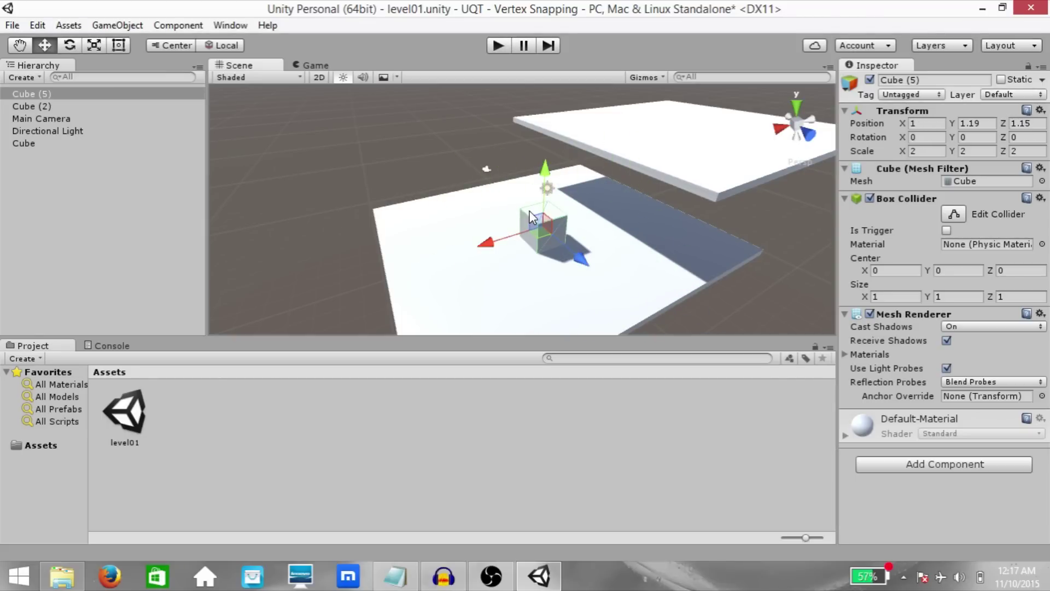
- Lift the cube off the platform to about X 0.76, Y 3.15, Z 0.04 and switch the handle to Pivot
click(526, 270)
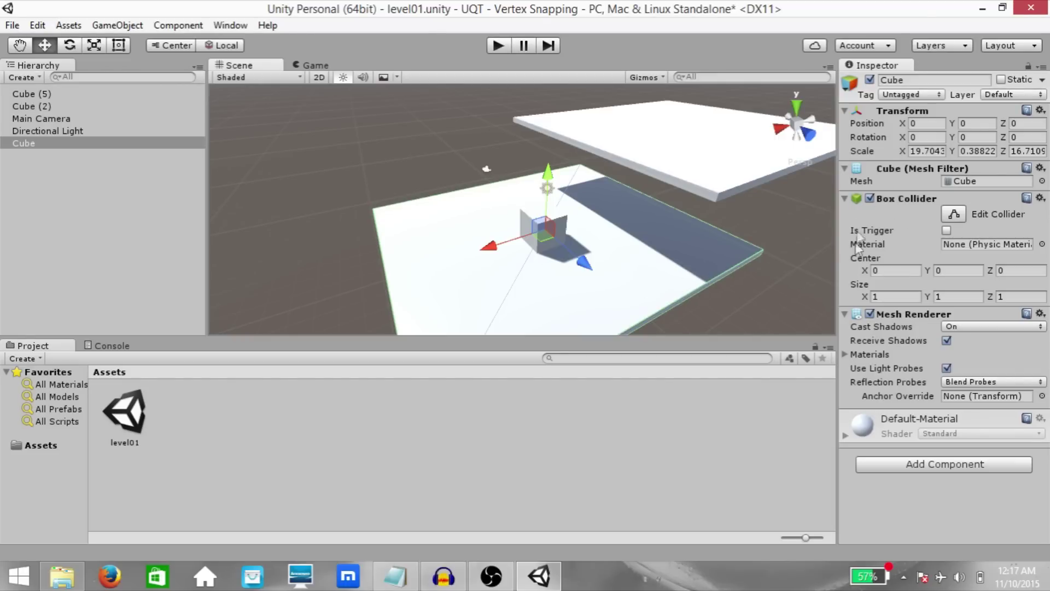
drag(544, 227, 538, 189)
key(z)
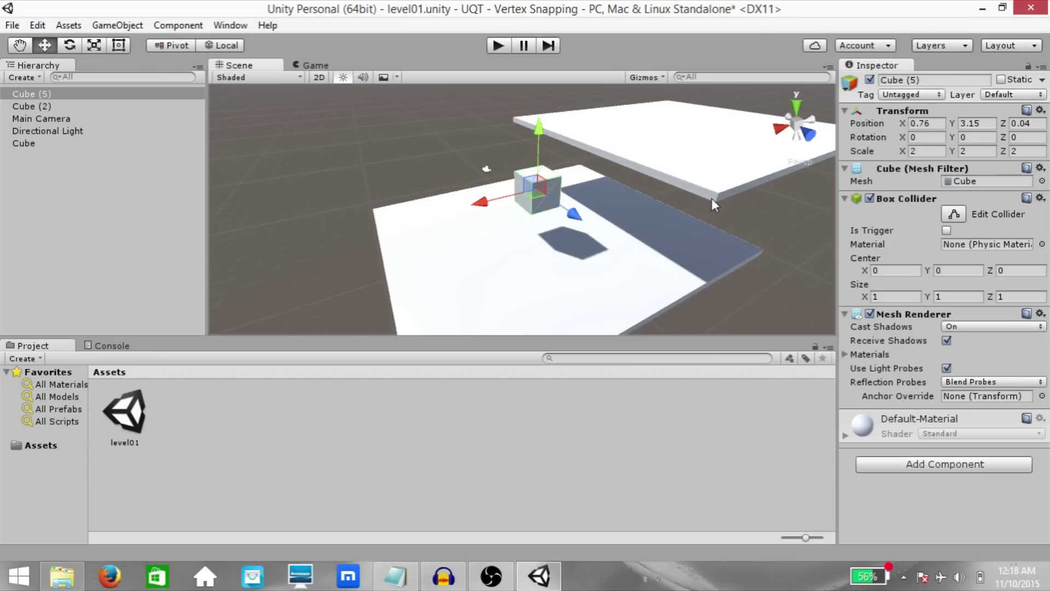
- Use look-at rotation to turn the cube toward the lower platform's surface, to about X -21.4, Y -30 degrees
key(e)
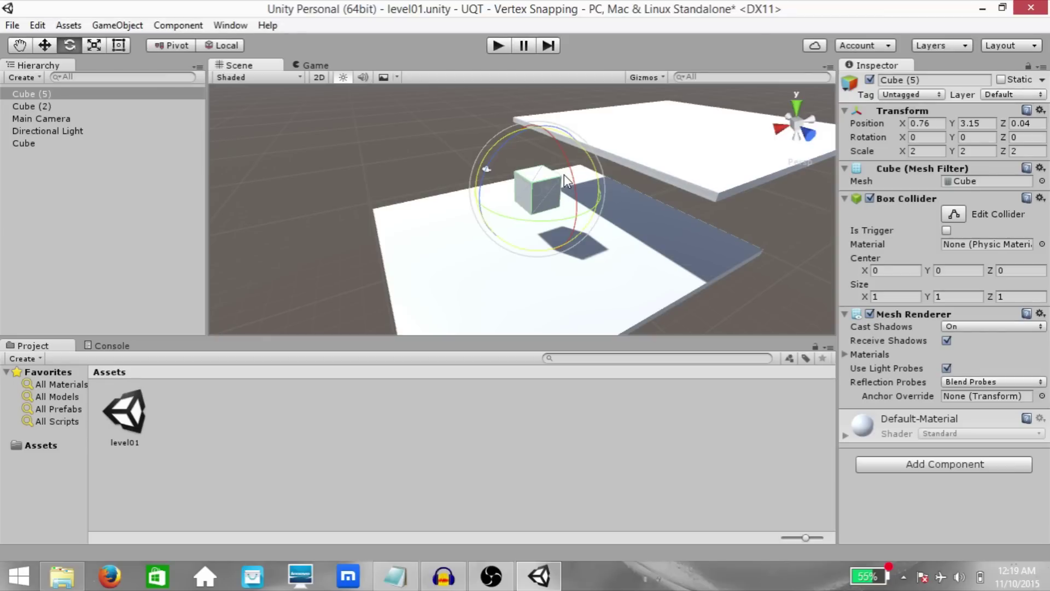
drag(565, 180, 591, 284)
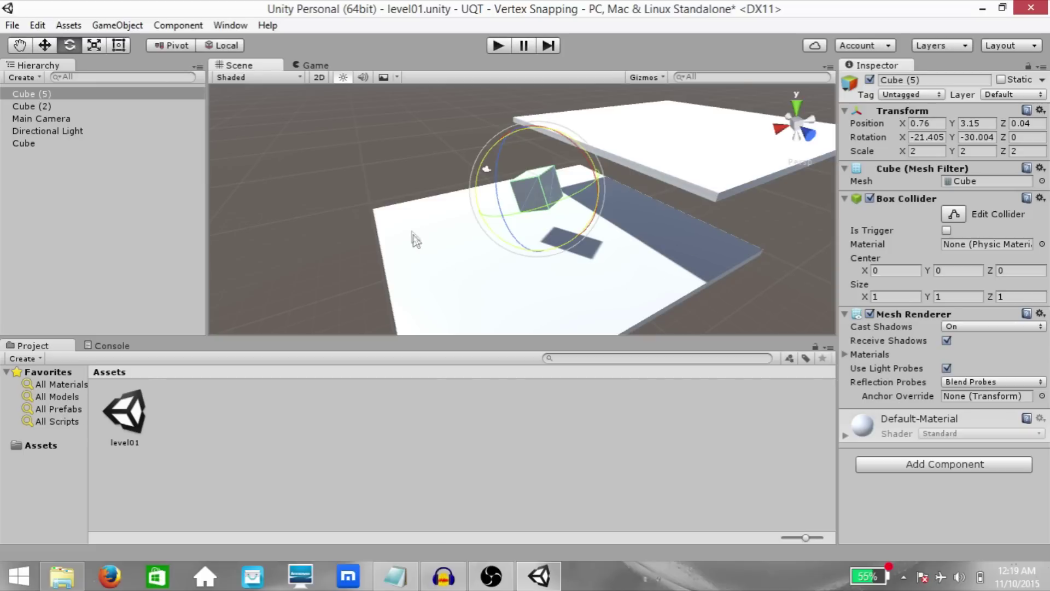
- Re-enable the lower platform's Box Collider and reselect the small cube above it
click(604, 293)
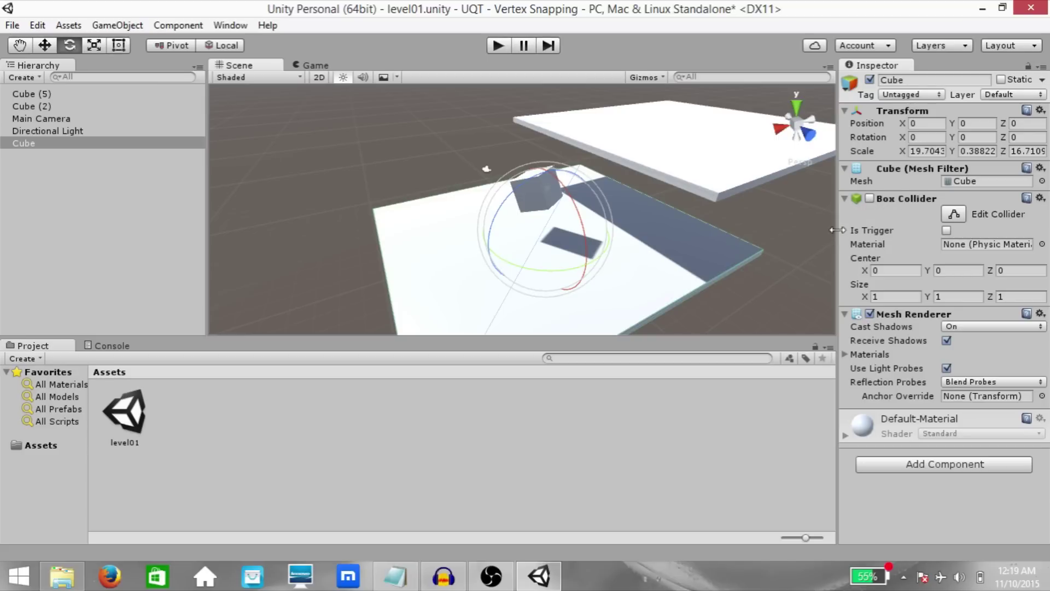
click(869, 199)
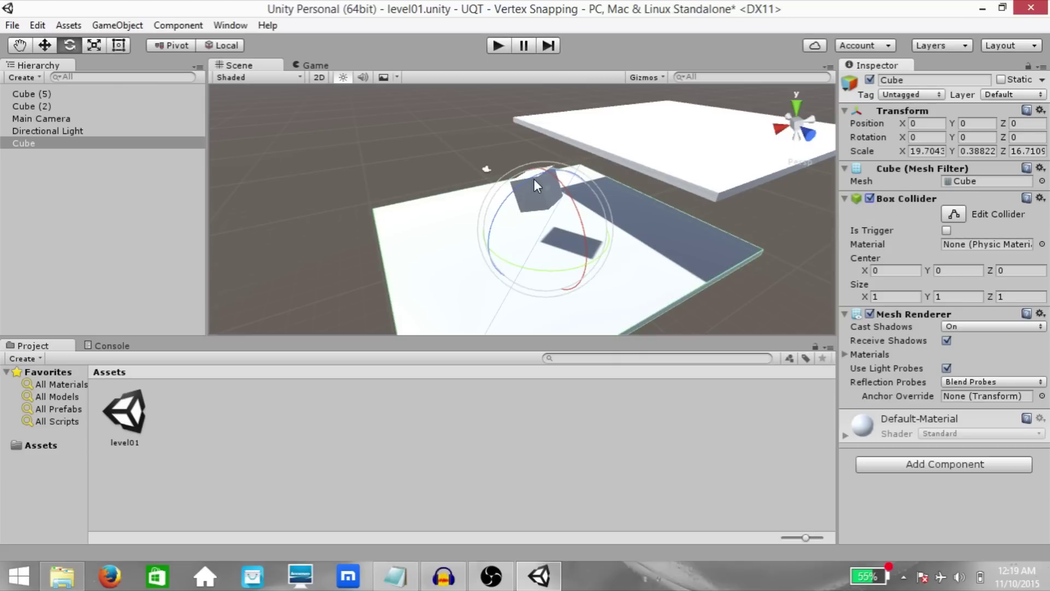
click(538, 203)
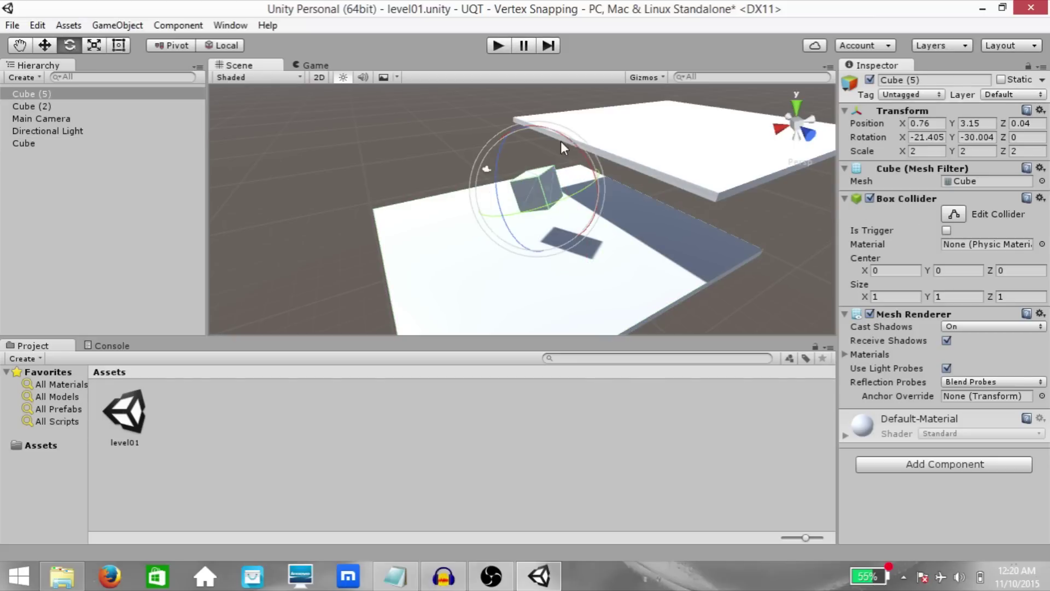
- Rotate the cube to look at other points on the platform, checking its orientation with the Move tool's axes
drag(534, 145, 702, 265)
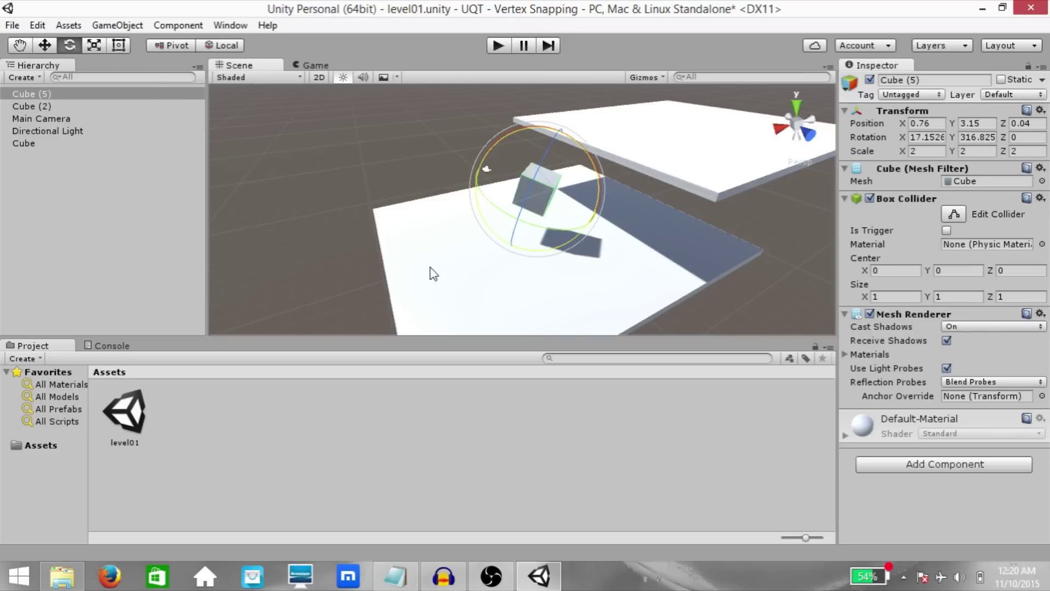
key(w)
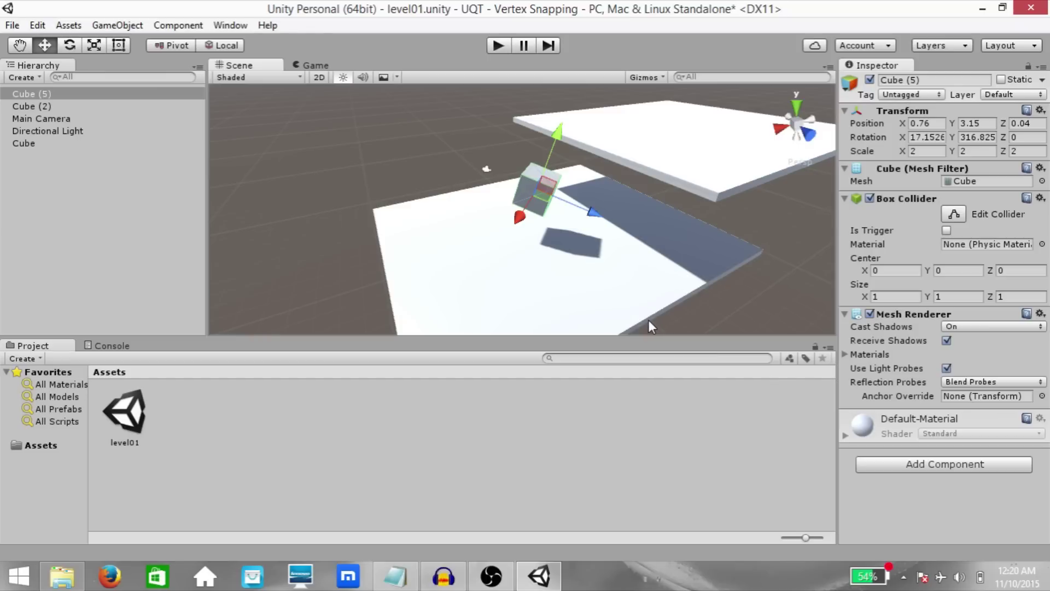
key(e)
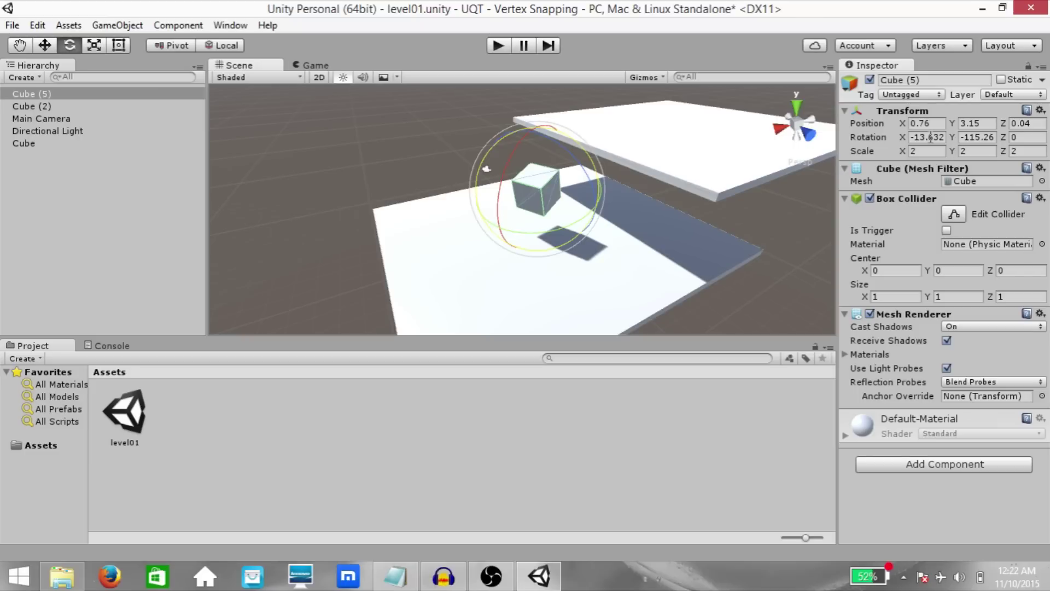
- Reset the cube's X and Y rotation to 0 and return to the Move tool
click(930, 137)
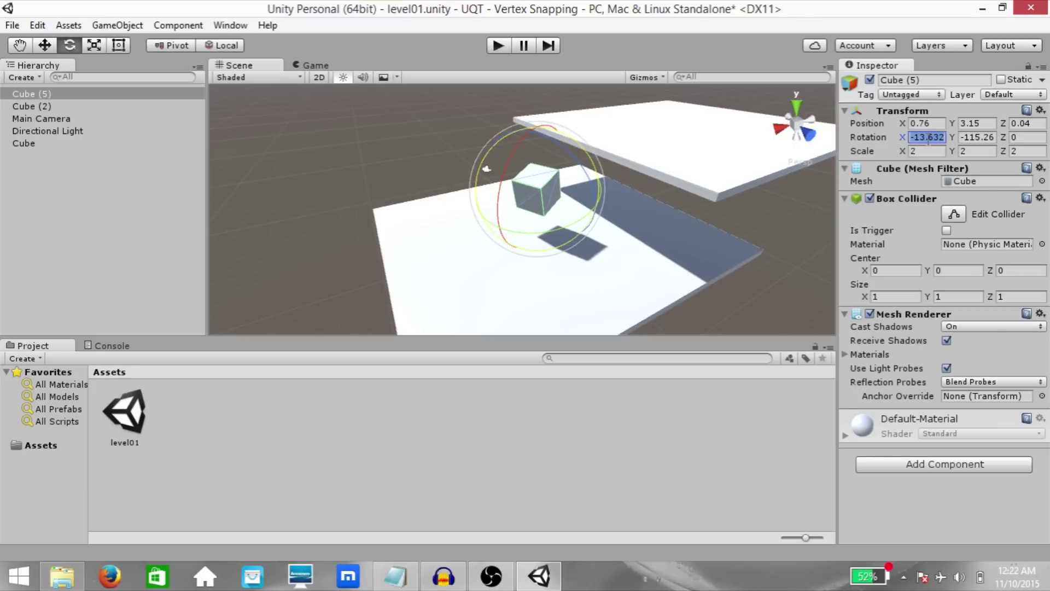
text(0)
key(Tab)
text(0)
key(Tab)
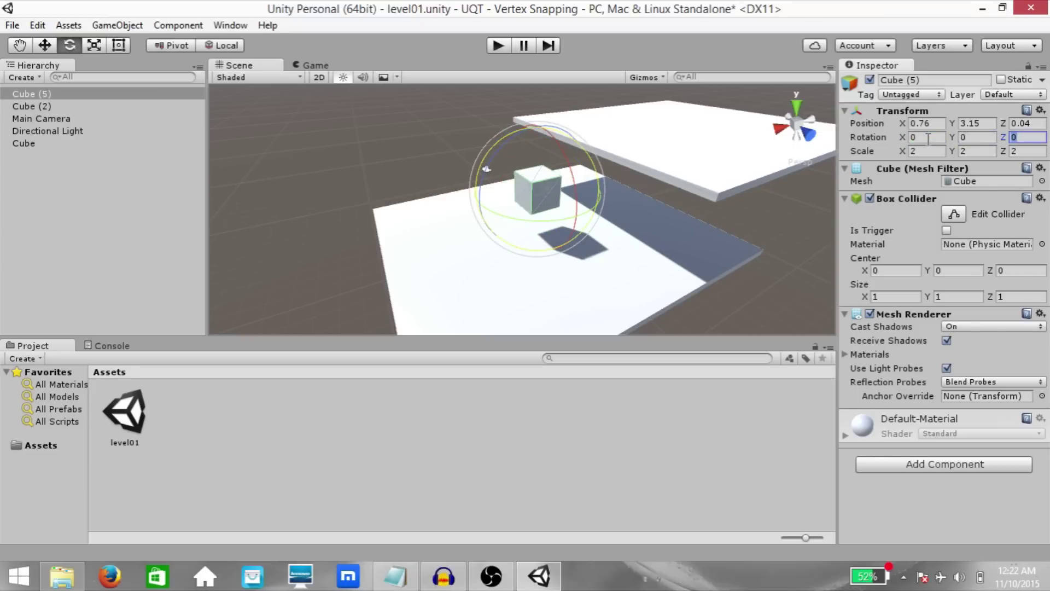
click(45, 45)
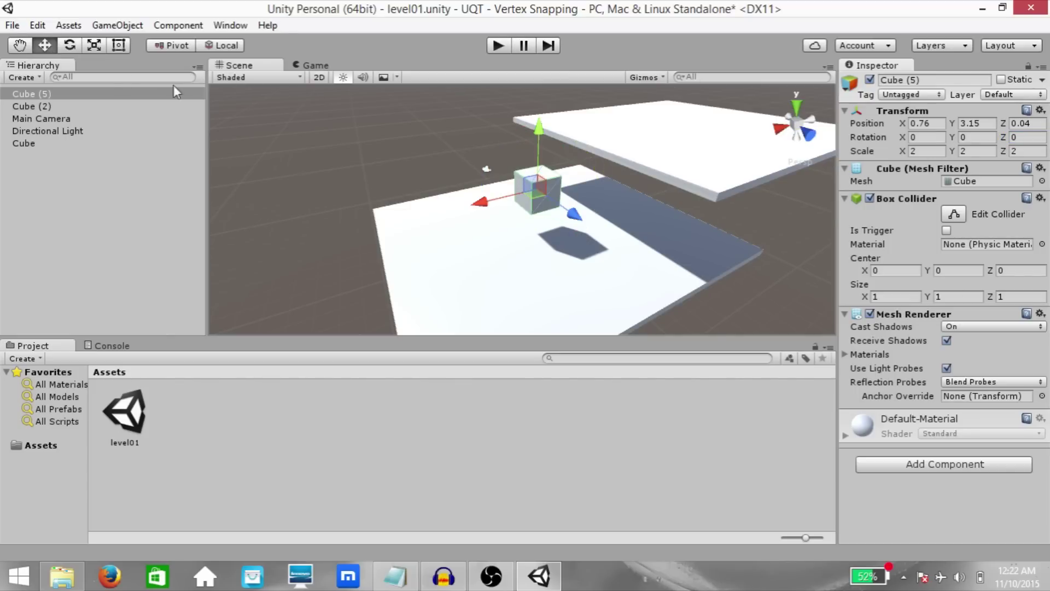
- Duplicate Cube (5) and move the copy along the X axis to about X 5.35
click(110, 93)
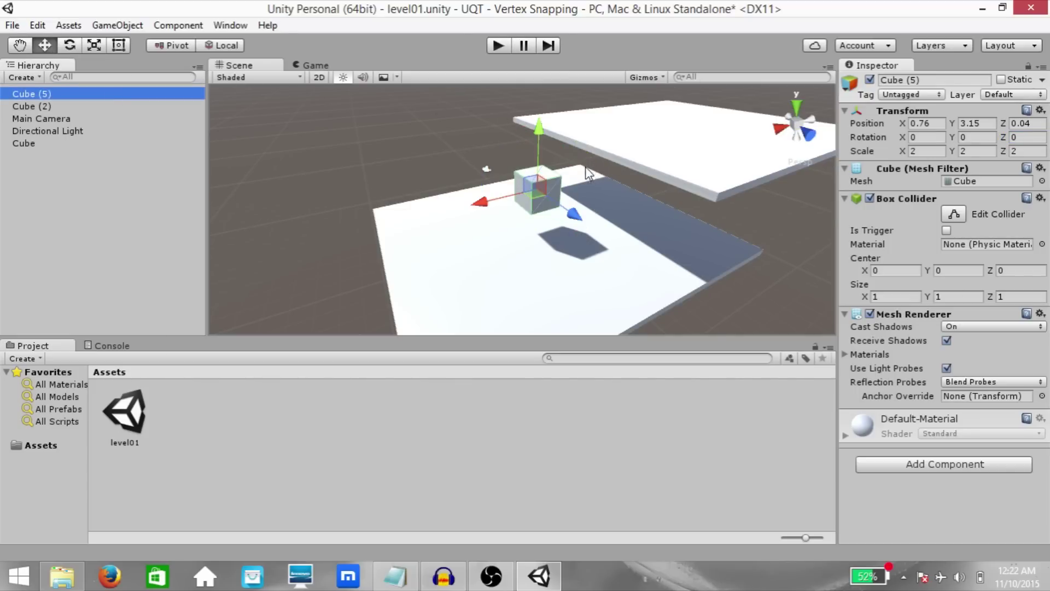
key(ctrl+d)
drag(477, 195, 640, 202)
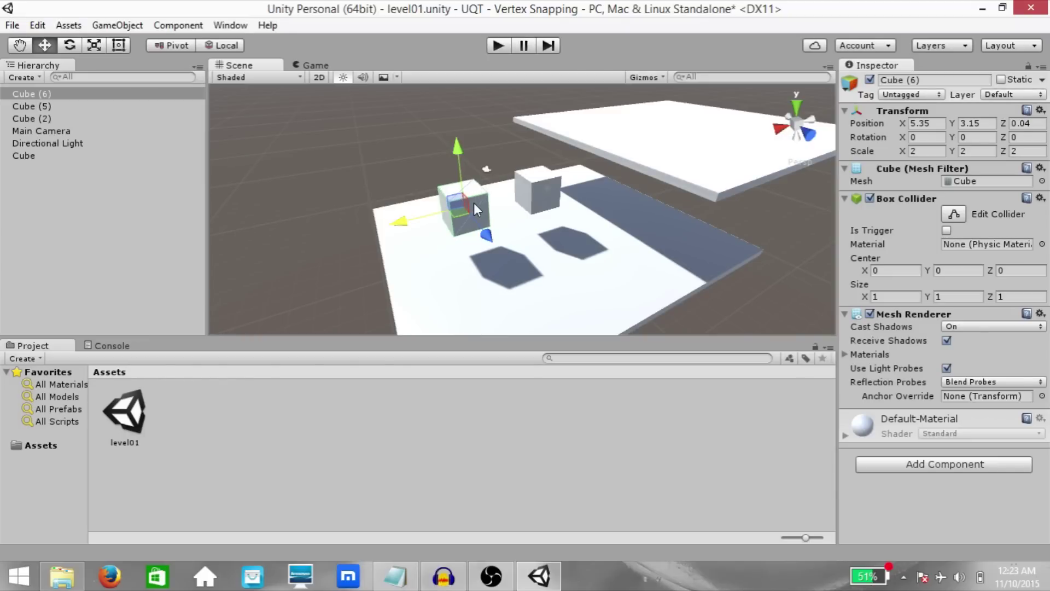
- Switch the scene view to Wireframe, examine the corner vertices and edges of the two small cubes, and return to Shaded
right_drag(537, 192, 472, 141)
click(472, 144)
click(374, 188)
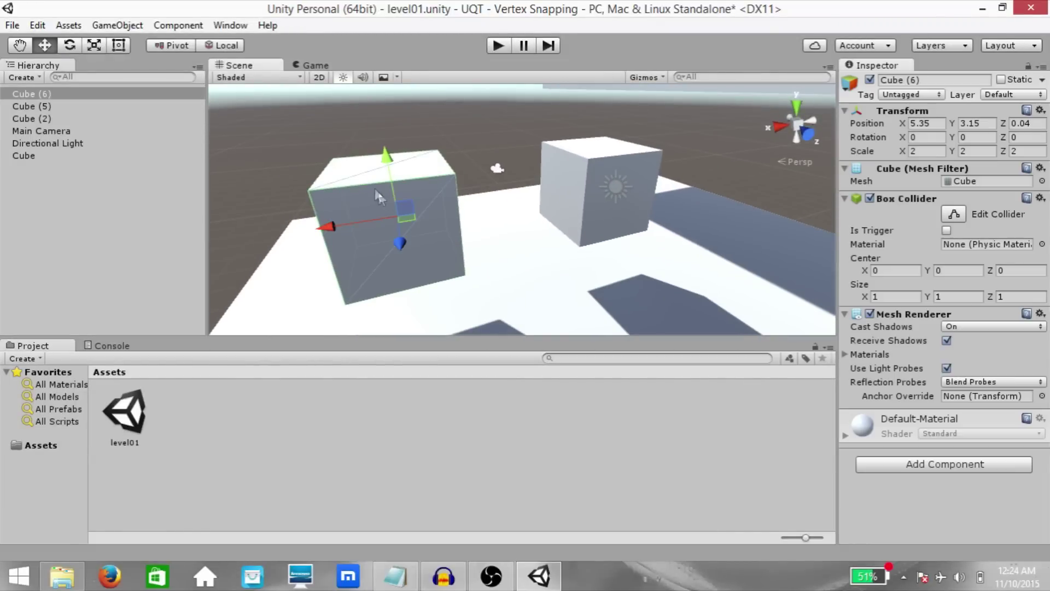
click(243, 80)
click(259, 115)
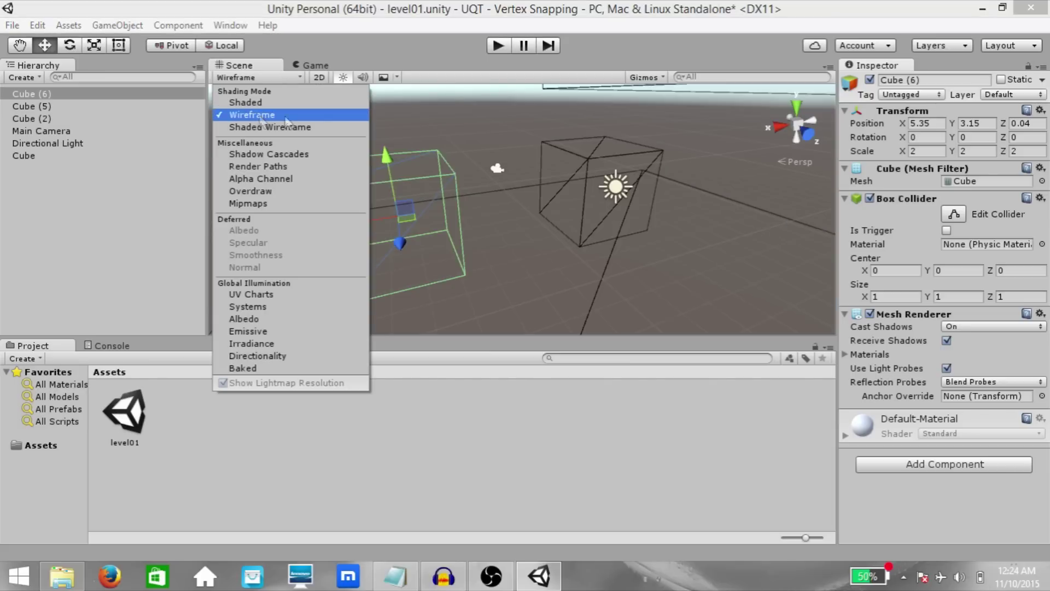
click(451, 139)
scroll(482, 131, up, 3)
click(433, 178)
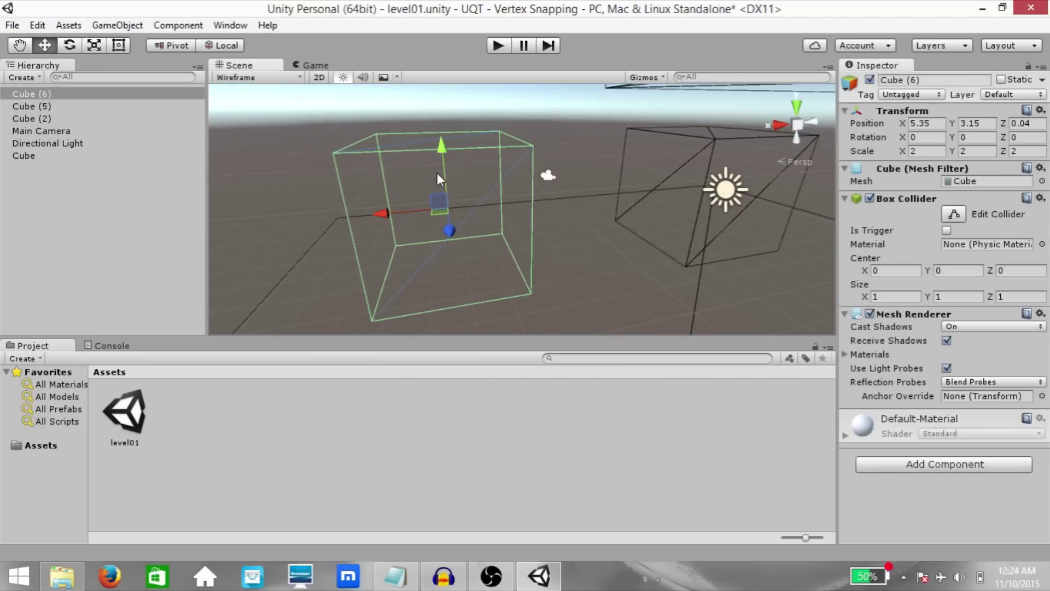
click(531, 148)
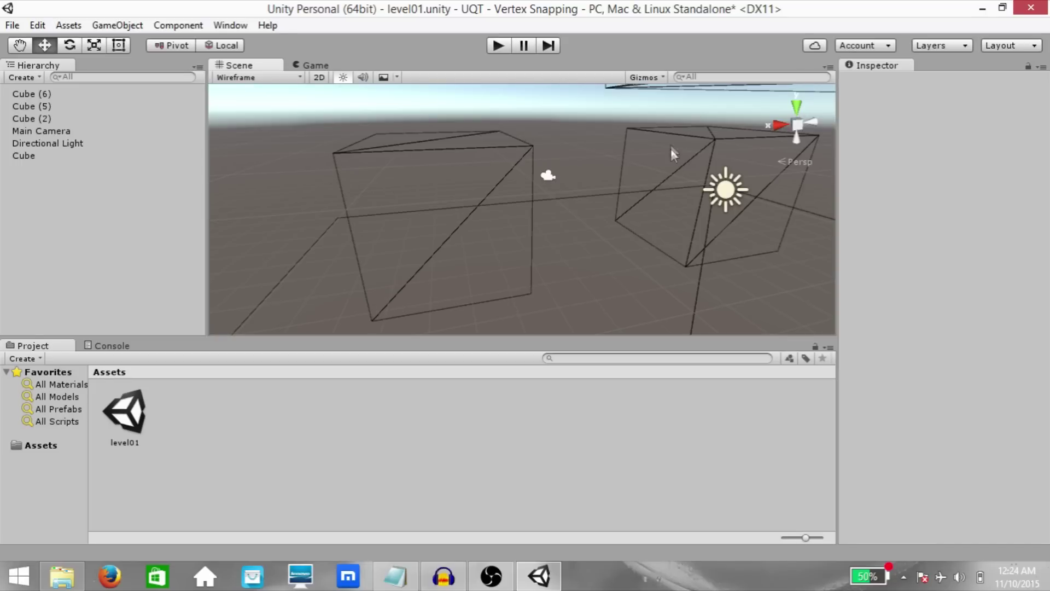
alt+drag(588, 219, 477, 221)
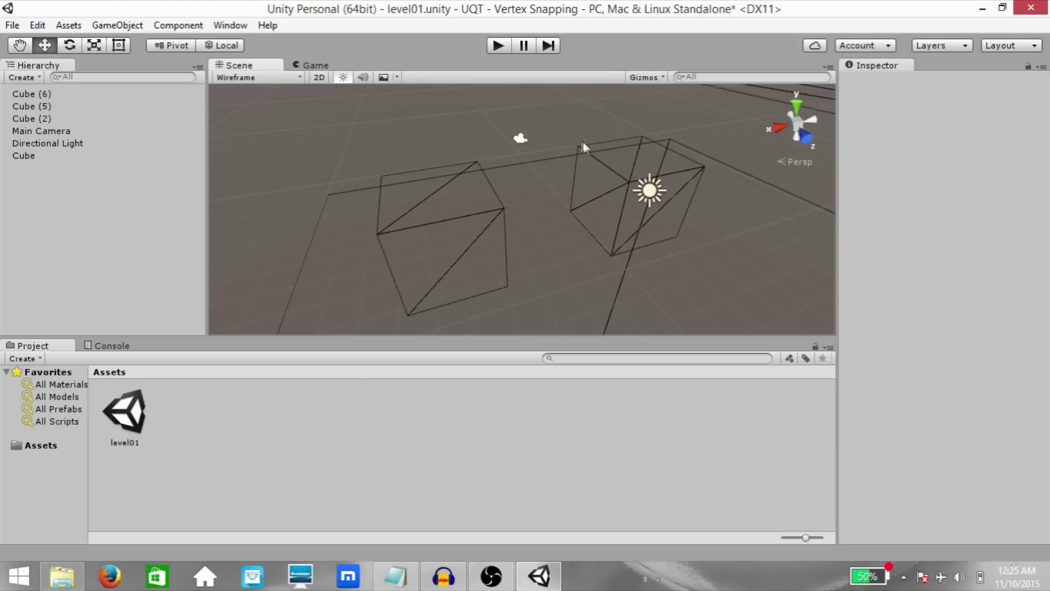
click(245, 80)
click(268, 103)
- Vertex-snap Cube (6) by its corner to the neighbouring small cube, placing it flush beside it at X 2.76, Y 3.15, Z 0.04
click(468, 186)
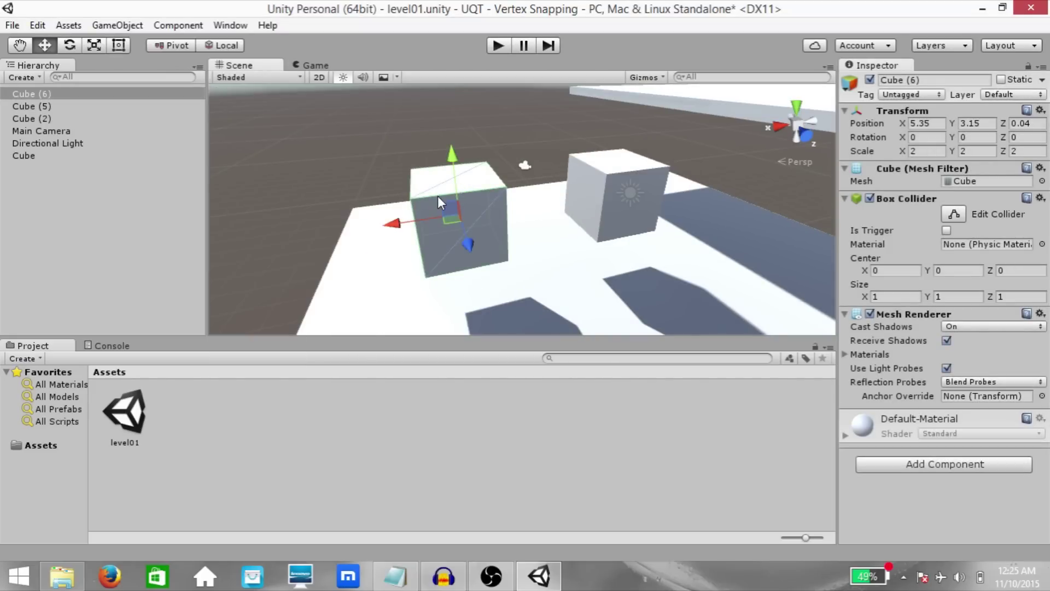
key(v)
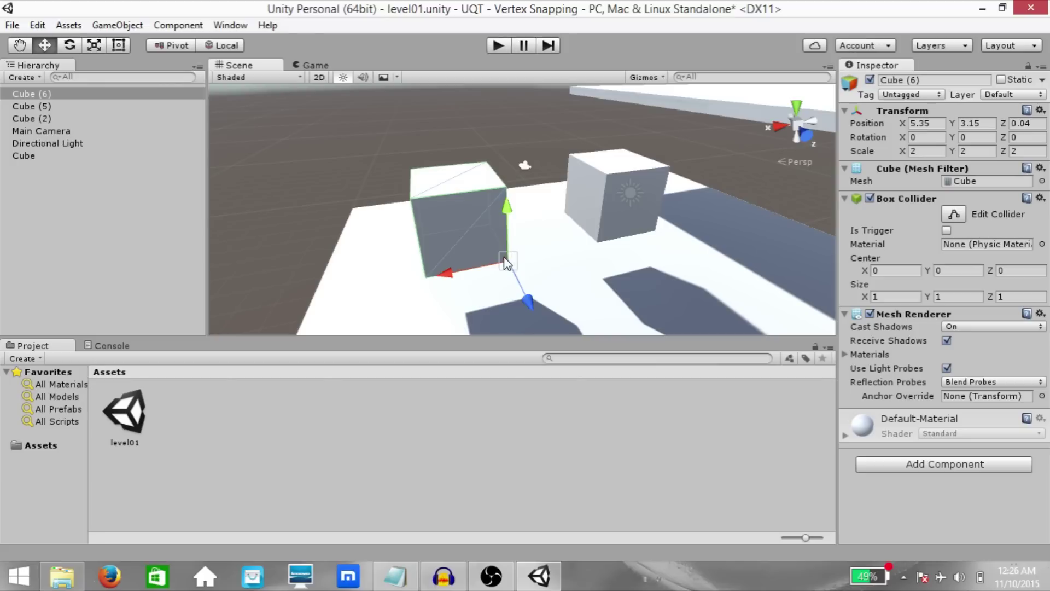
drag(504, 268, 617, 166)
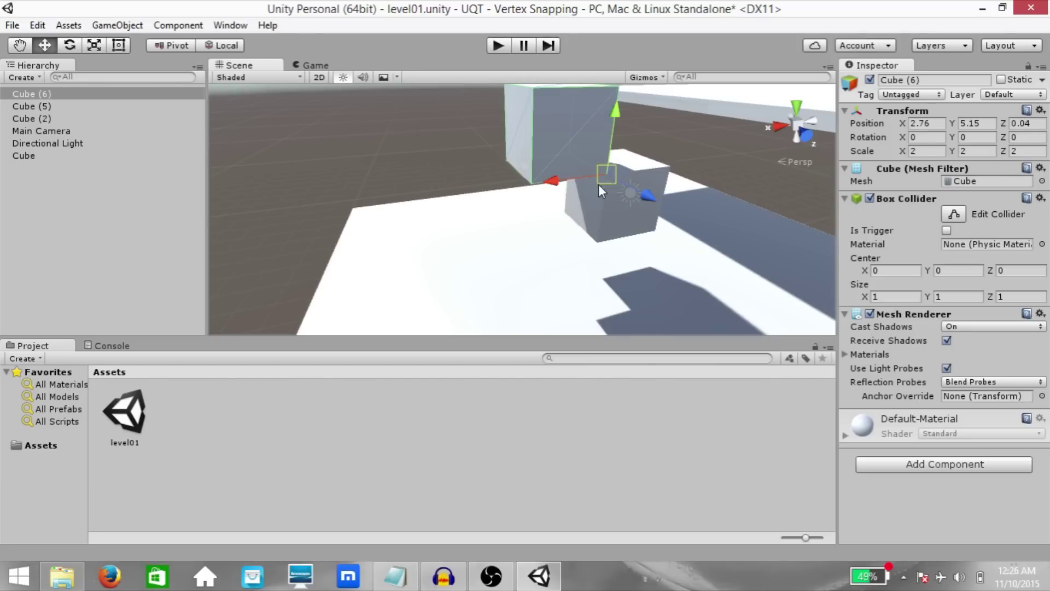
key(ctrl+z)
drag(510, 273, 500, 178)
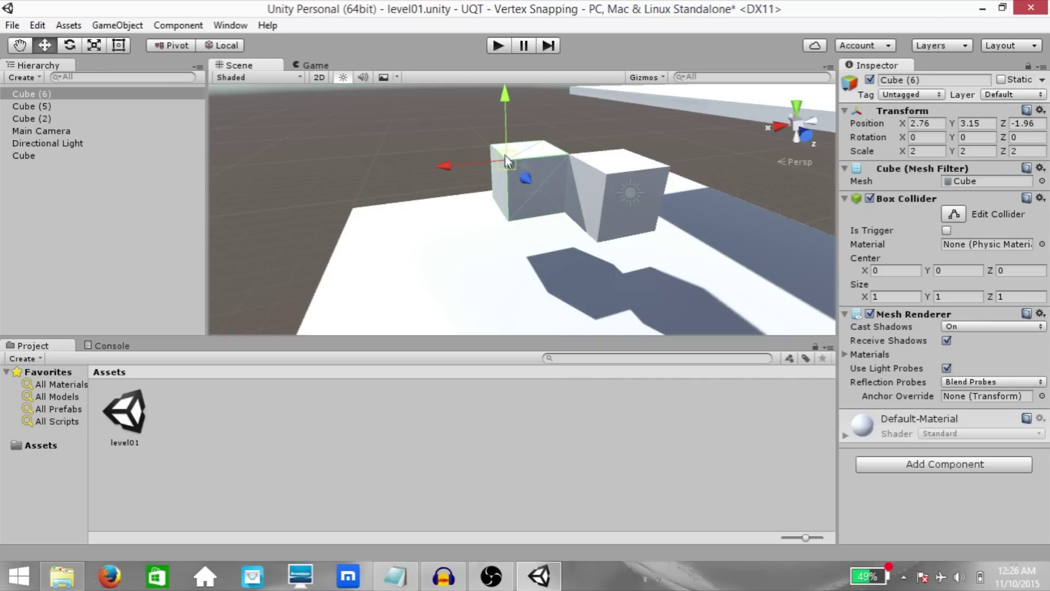
drag(505, 154, 597, 185)
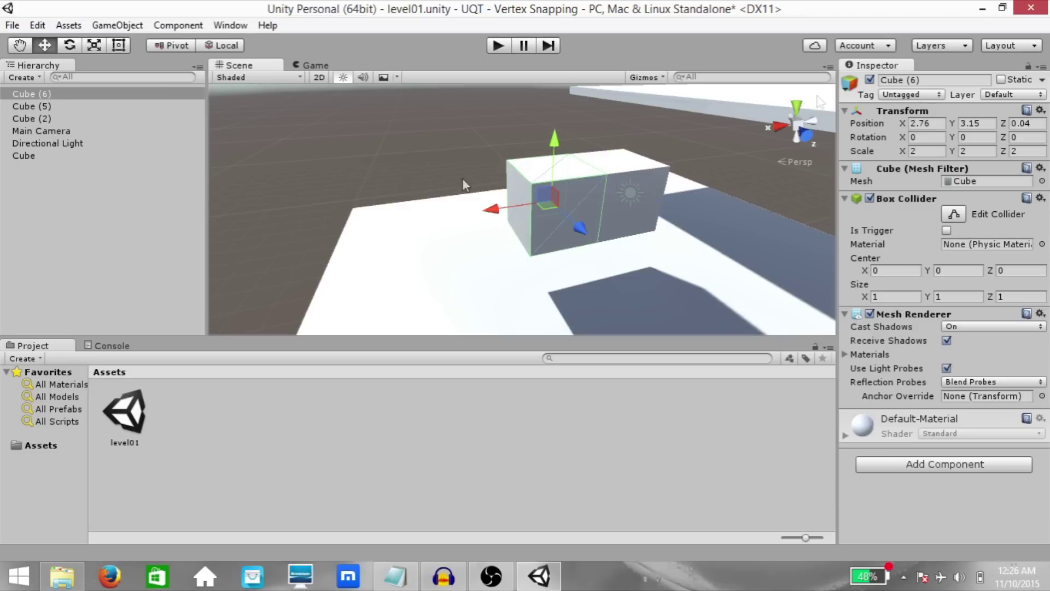
- Duplicate the two joined cubes and vertex-snap the copies by their bottom corner on top of the originals at Y 5.15
scroll(710, 135, up, 6)
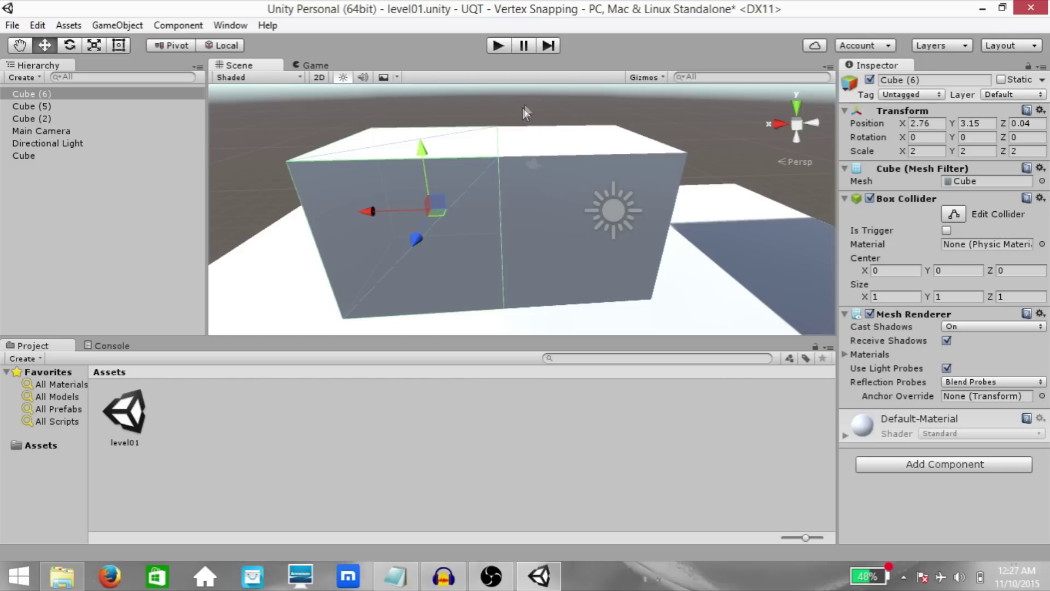
scroll(524, 103, down, 2)
click(559, 106)
right_drag(512, 187, 533, 197)
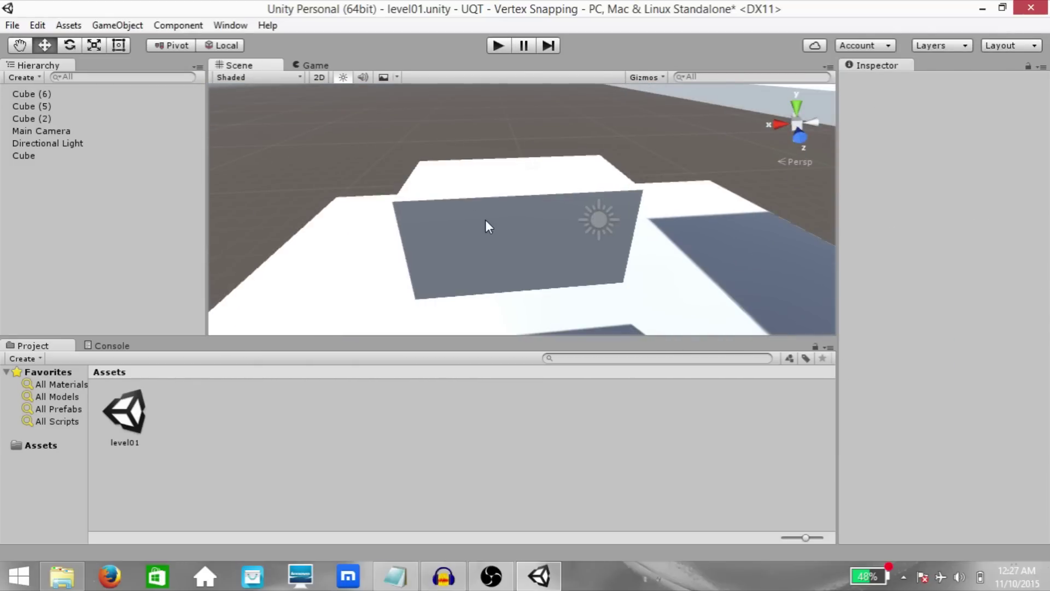
alt+drag(485, 219, 614, 210)
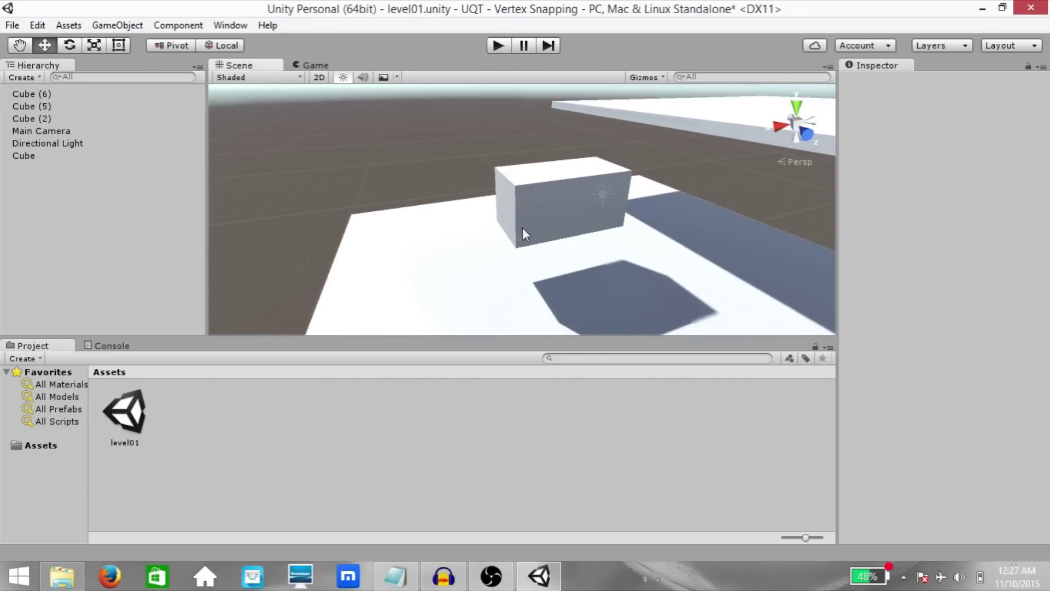
drag(517, 231, 540, 192)
key(ctrl+d)
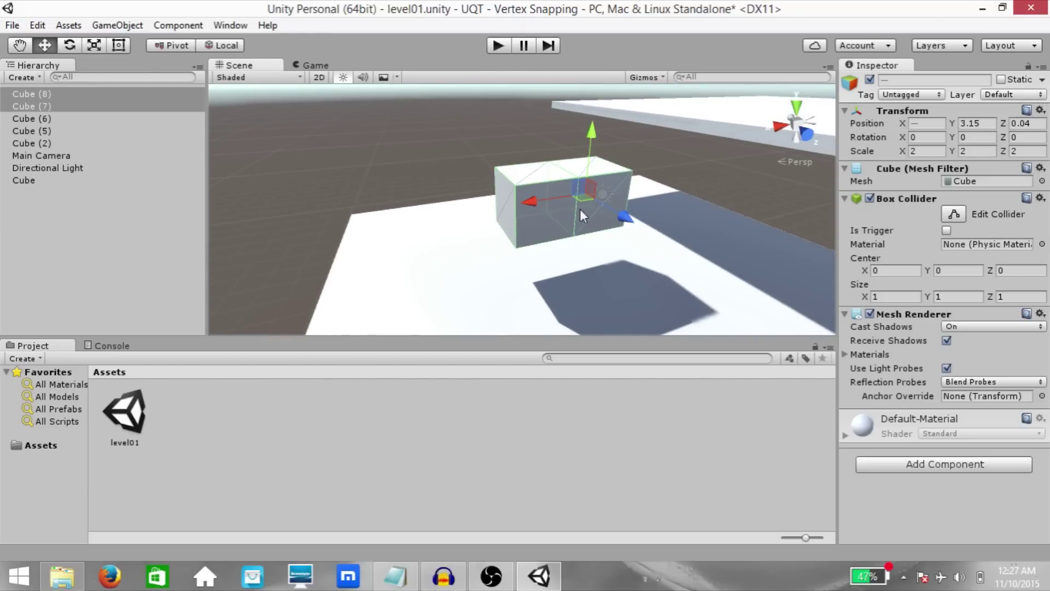
key(v)
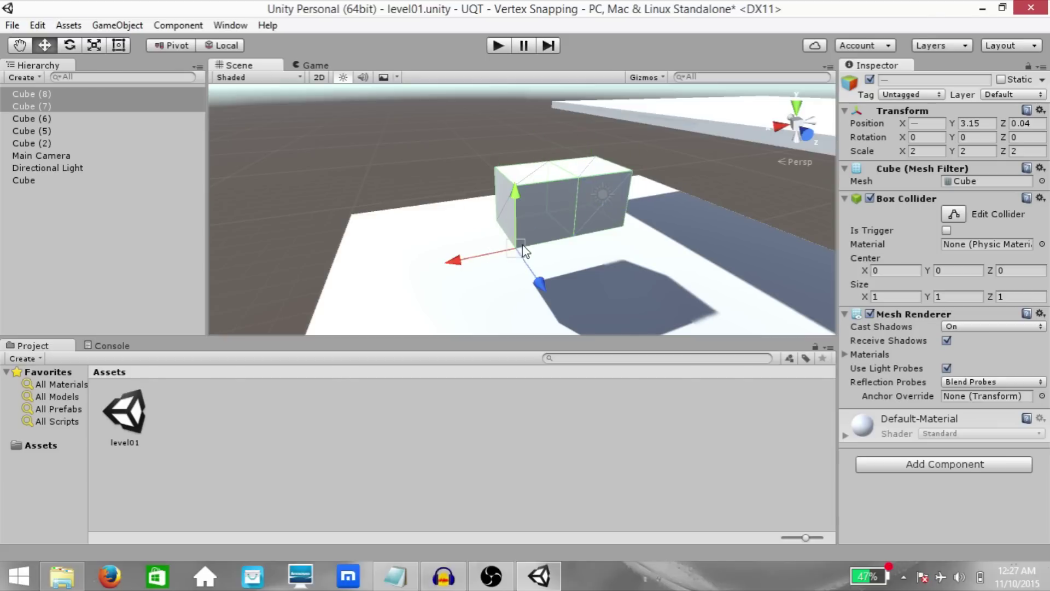
drag(519, 255, 606, 178)
click(570, 195)
key(ctrl+z)
- Duplicate the upper pair of cubes, move the copies away along X, and vertex-snap them against the stack at Y 5.15, Z 2.04
key(ctrl+d)
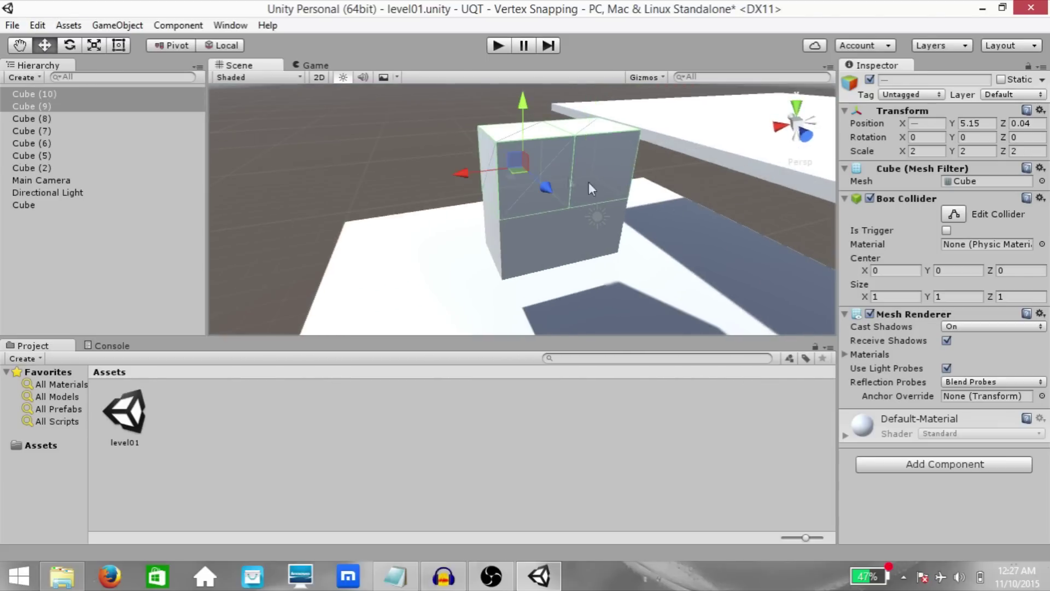
drag(461, 173, 277, 175)
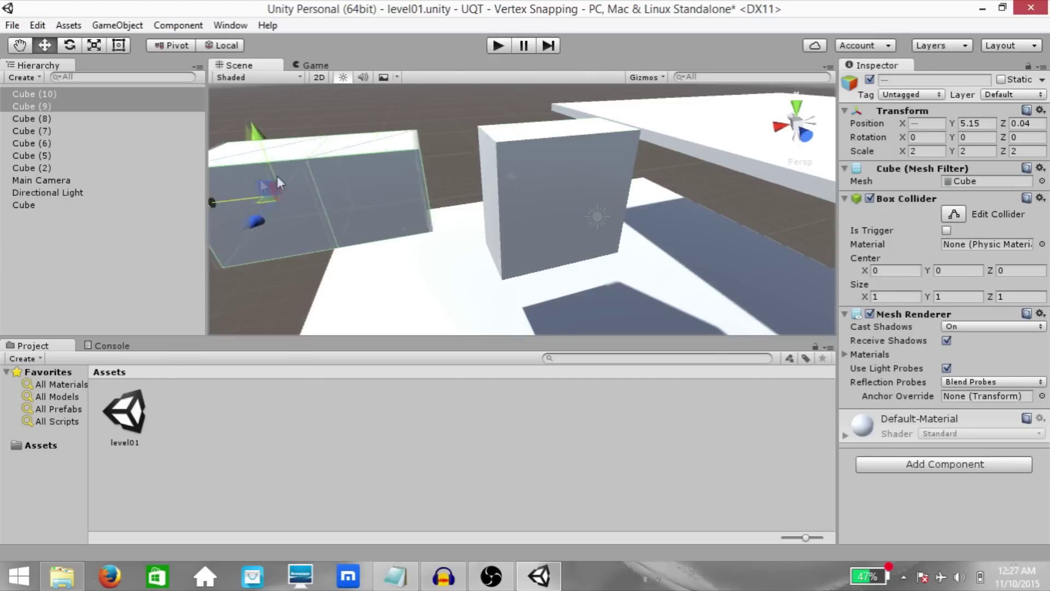
scroll(379, 198, down, 3)
alt+drag(444, 120, 599, 192)
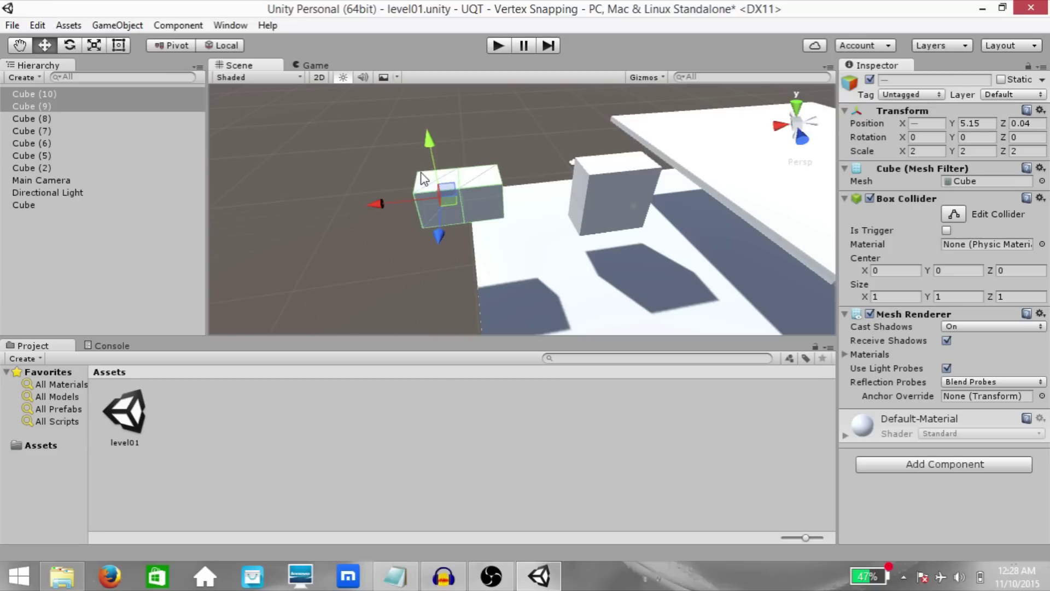
key(v)
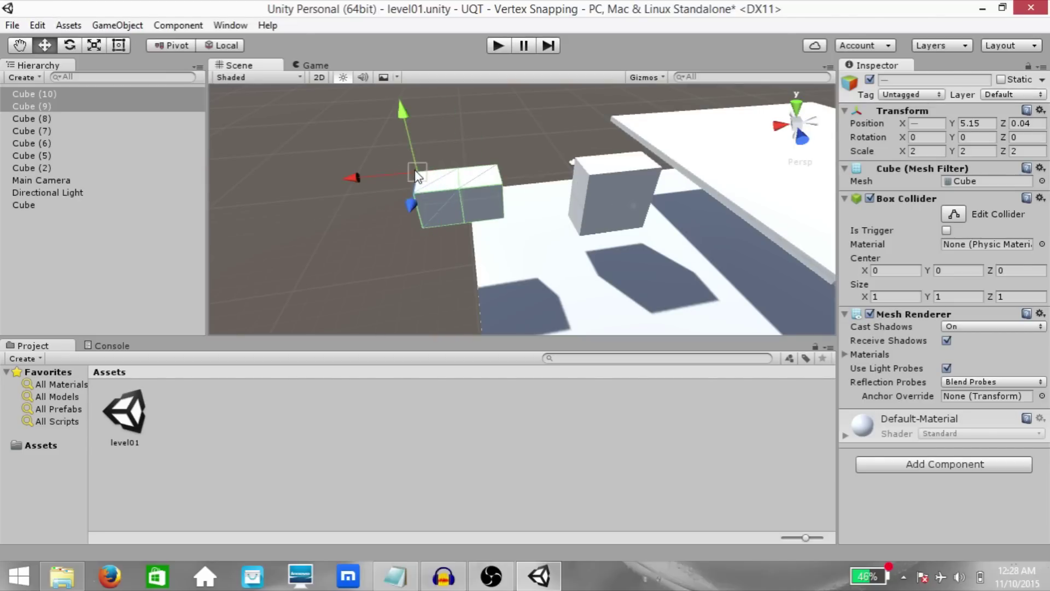
drag(417, 185, 591, 180)
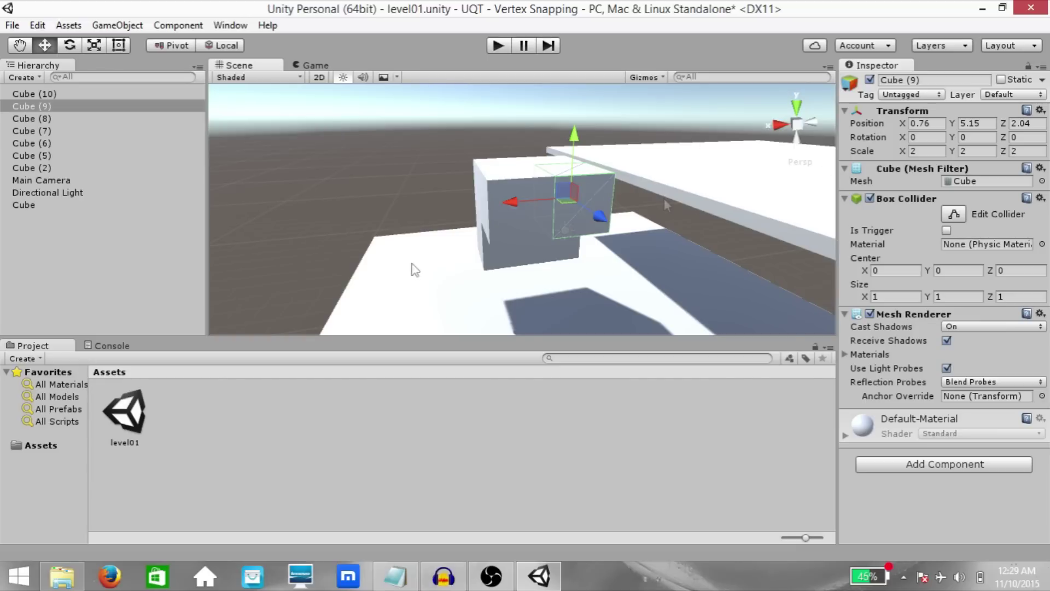
- Vertex-snap Cube (9) by its corner to the level above the stack, at X 0.76, Y 7.15, Z 2.04
key(v)
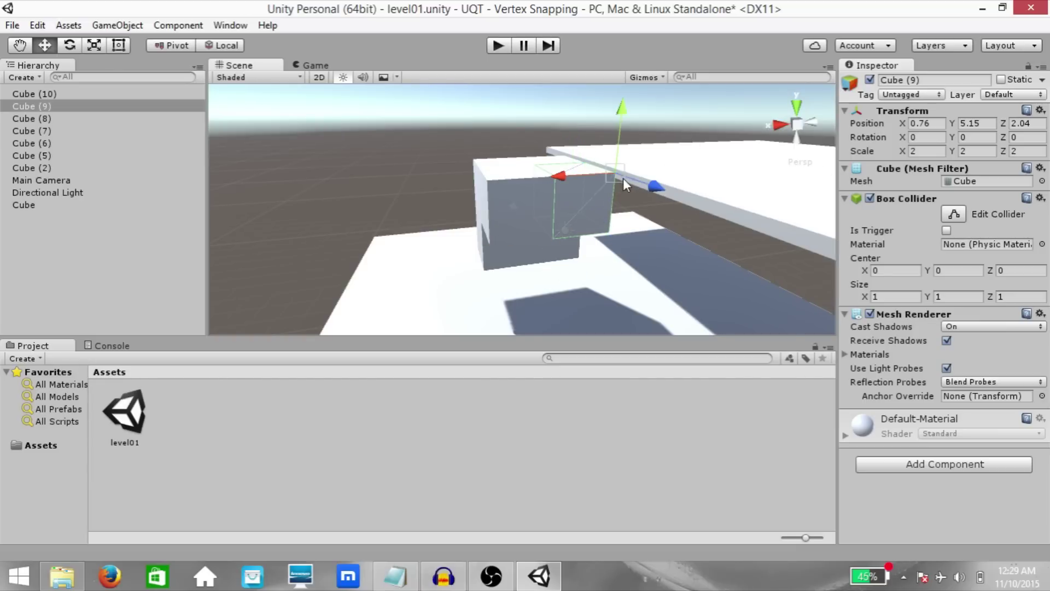
drag(544, 164, 567, 176)
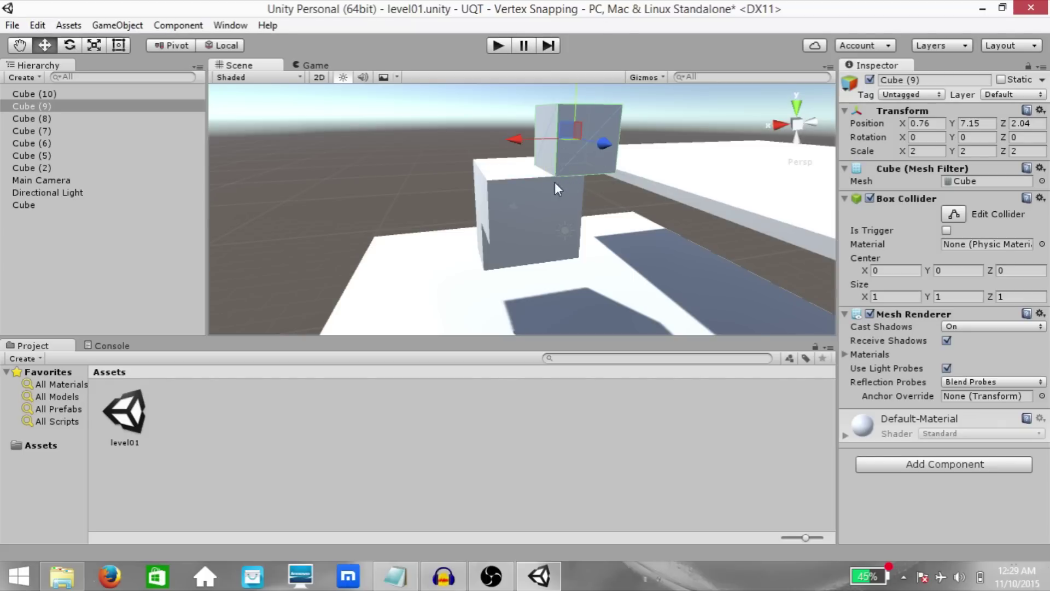
- Disable the Box Colliders of Cube (9) and Cube (10), and vertex-snap Cube (9) to the stack's far corner at X -1.24, Y 5.15, Z -1.96
alt+drag(434, 137, 615, 201)
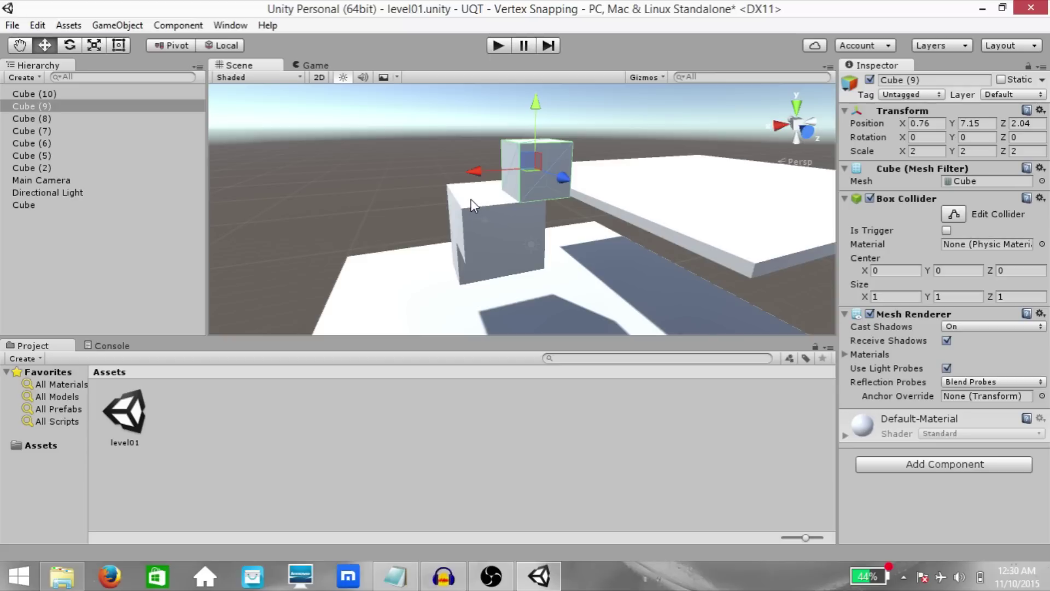
shift+click(483, 230)
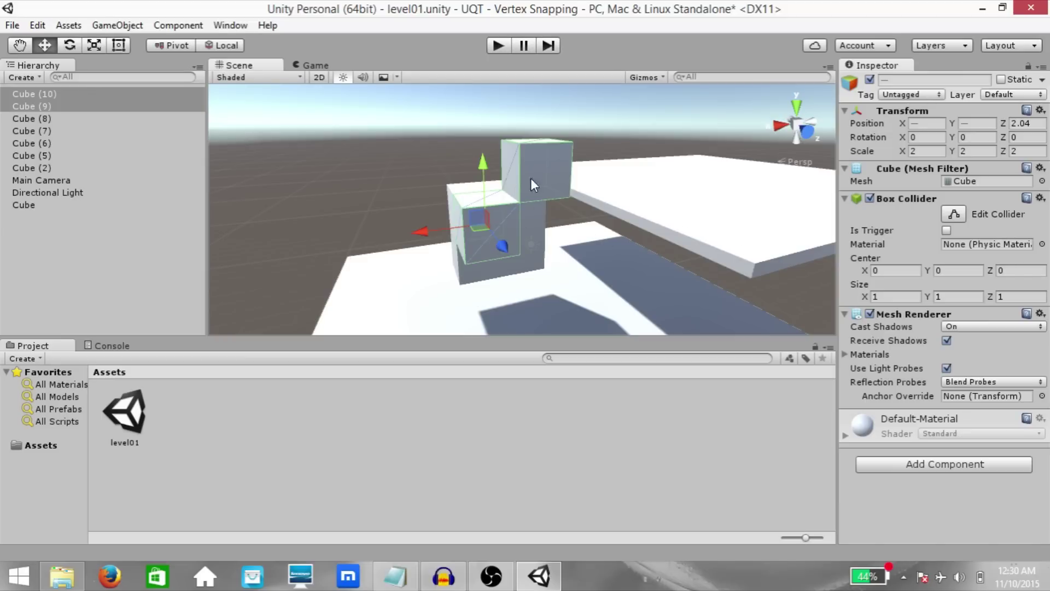
click(870, 198)
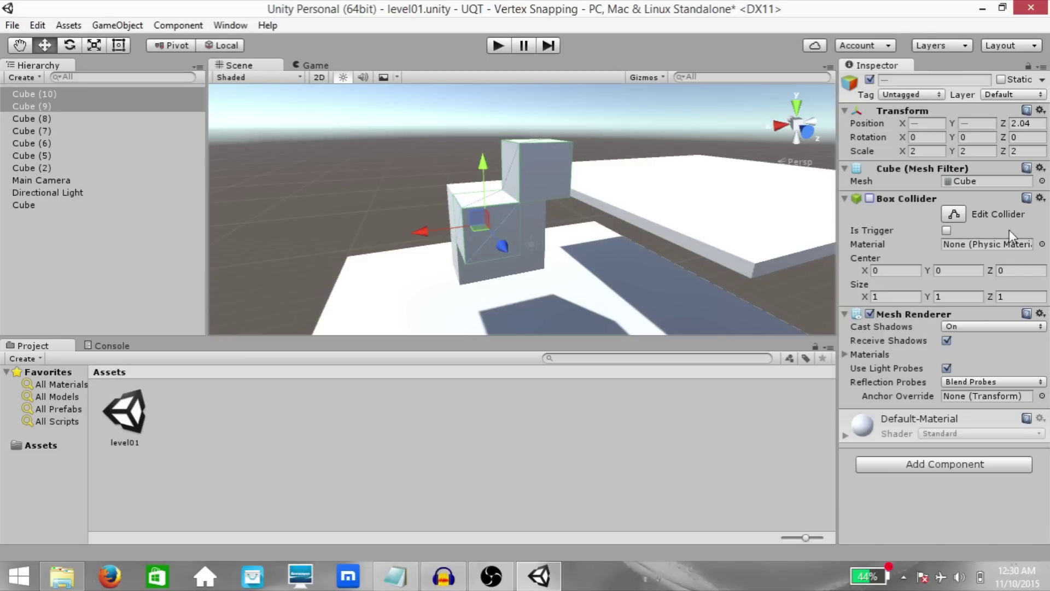
click(525, 161)
drag(524, 198, 479, 196)
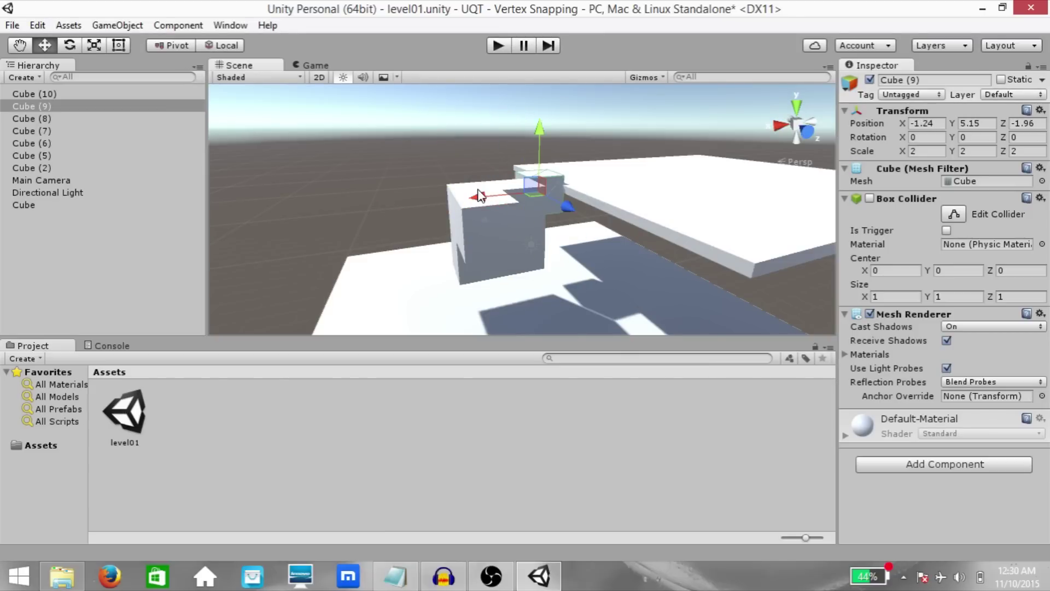